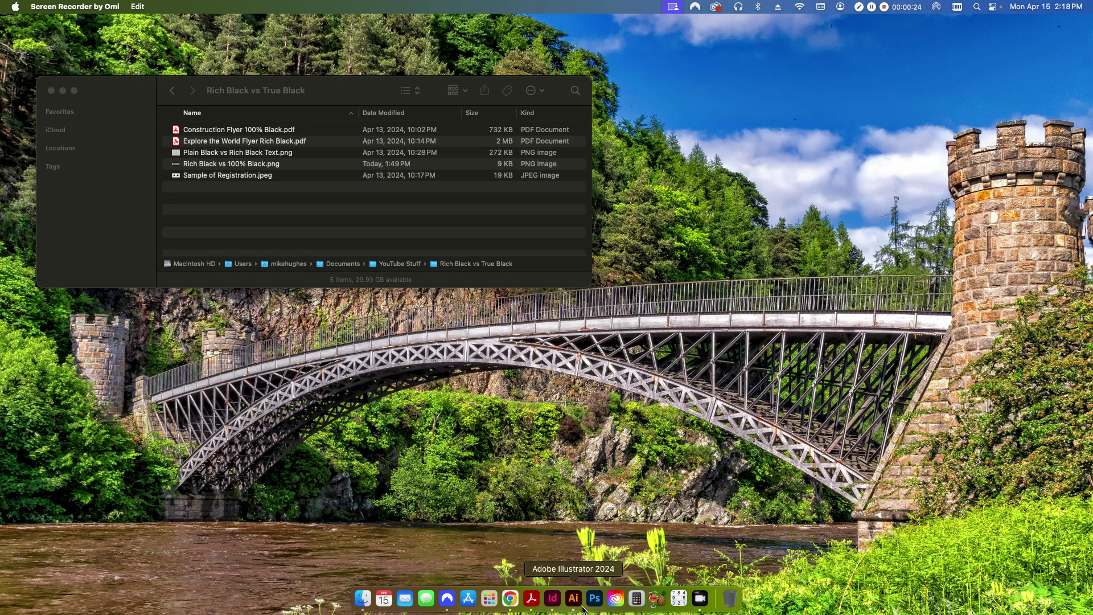
# Step: Bring InDesign forward and open its Appearance of Black preferences, both set to display accurately
pyautogui.click(553, 601)
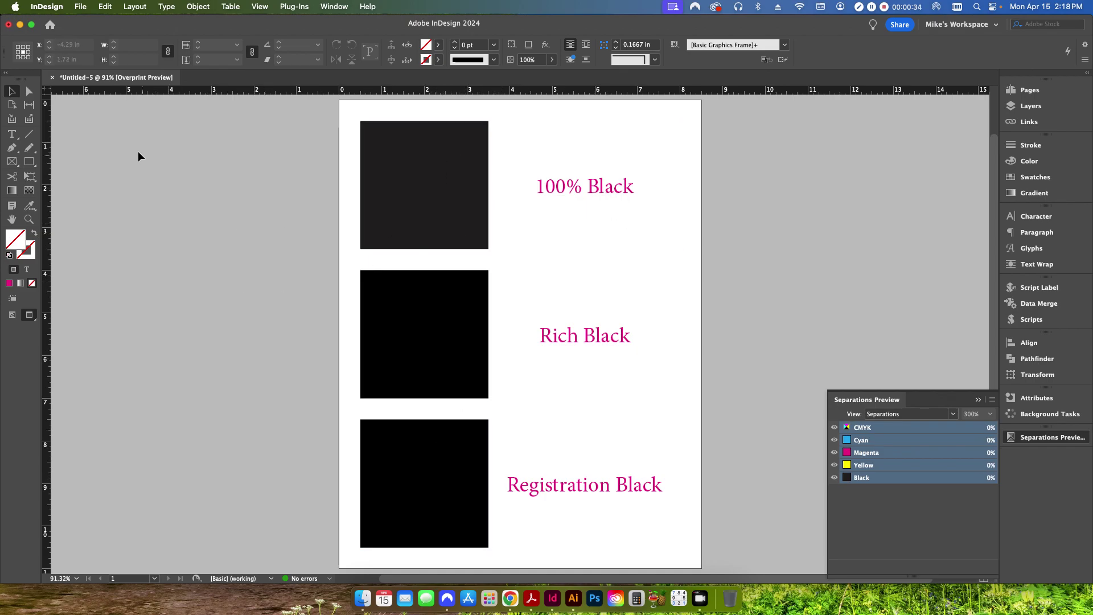
pyautogui.click(47, 7)
pyautogui.moveTo(53, 37)
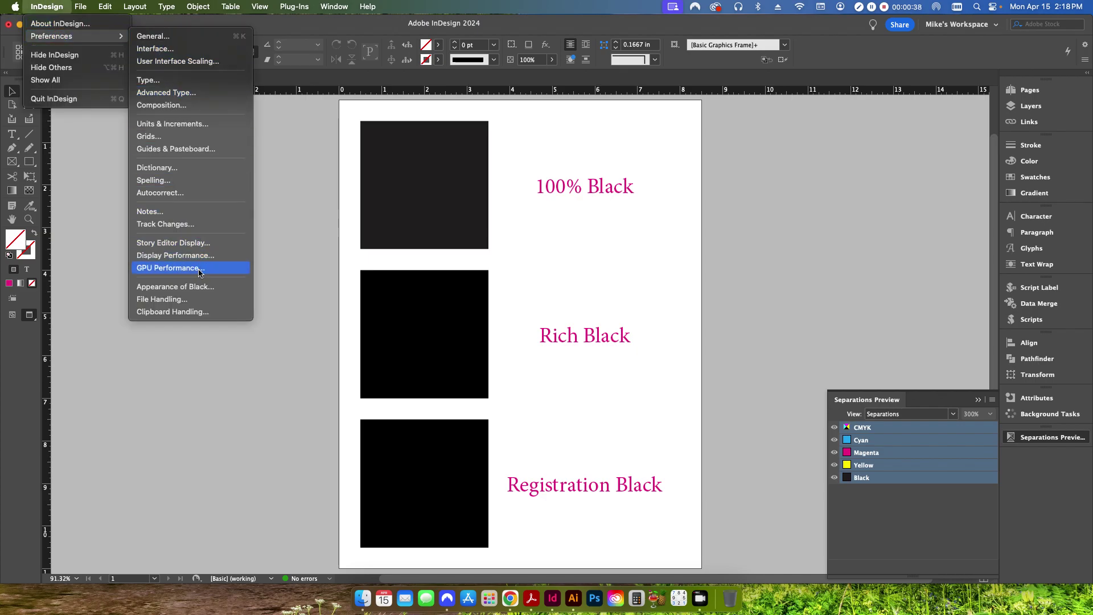
pyautogui.click(193, 291)
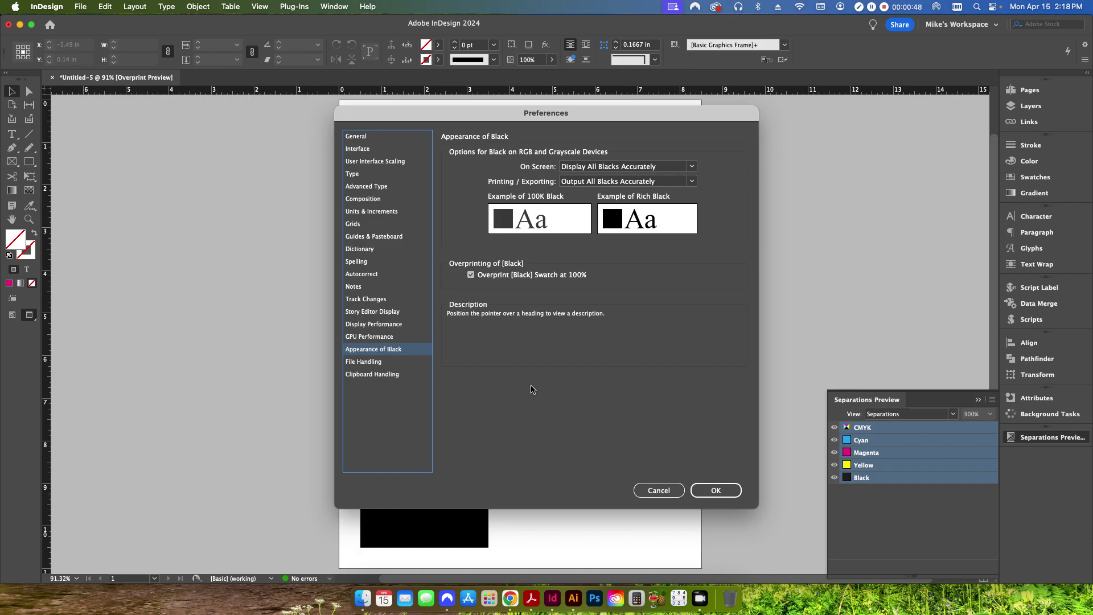
pyautogui.click(595, 170)
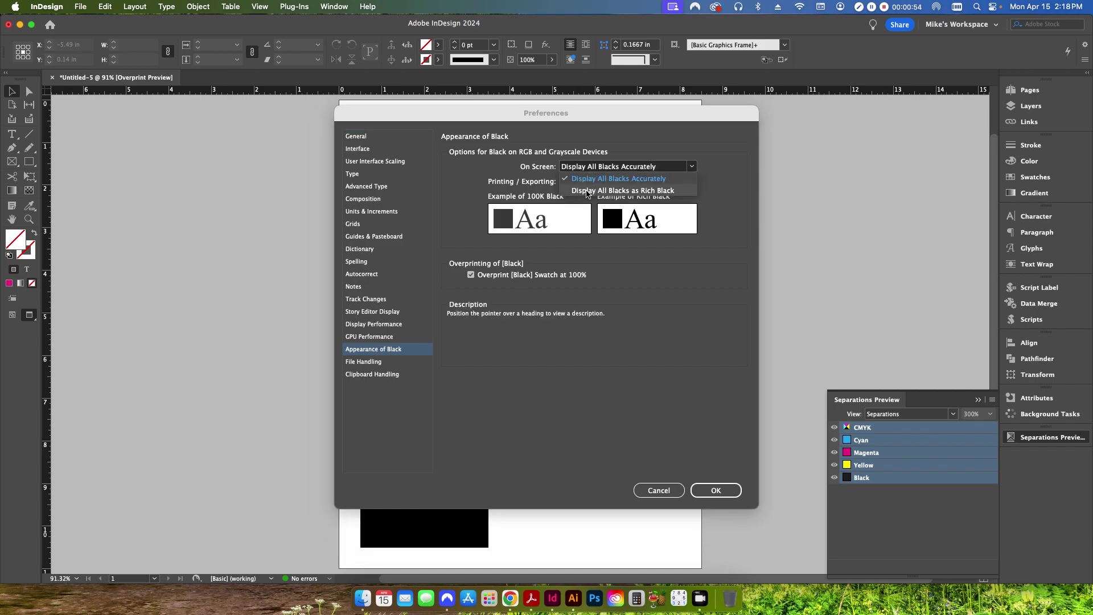
pyautogui.click(627, 178)
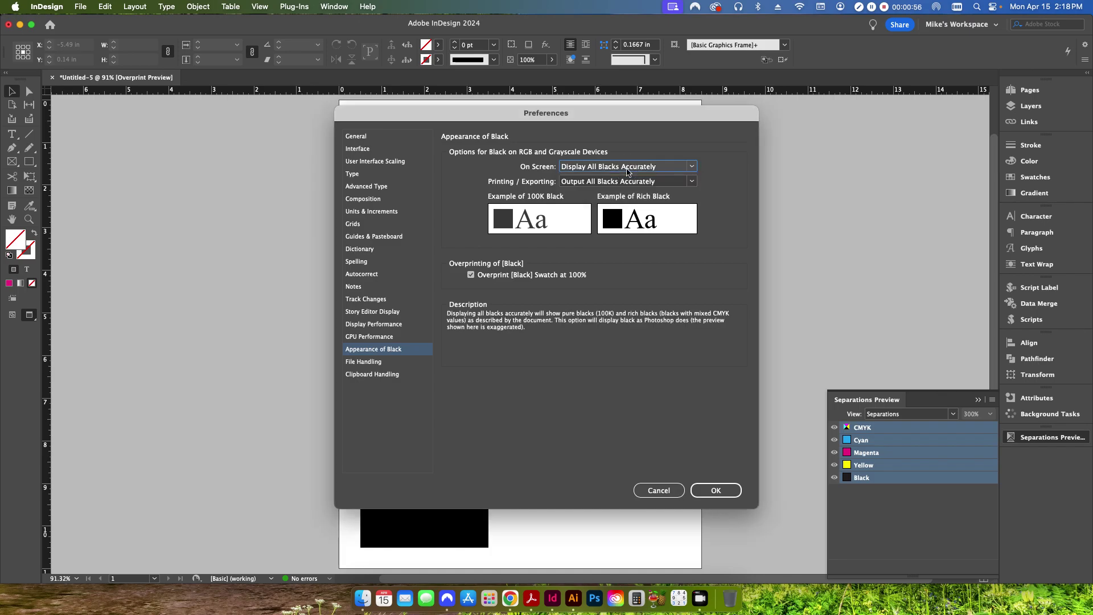
pyautogui.click(603, 181)
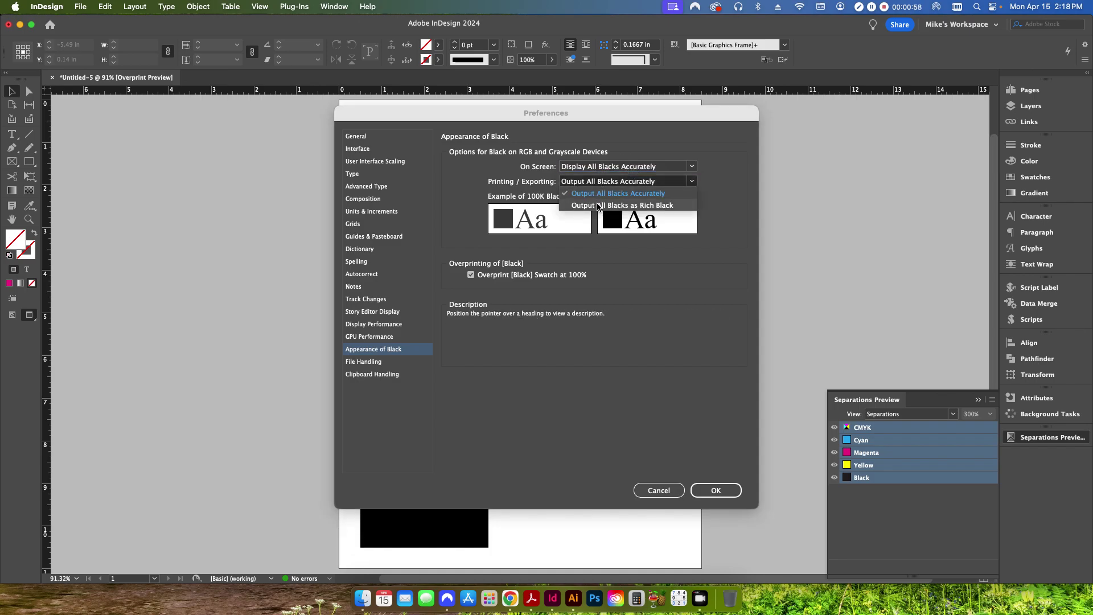
pyautogui.click(592, 166)
pyautogui.click(598, 178)
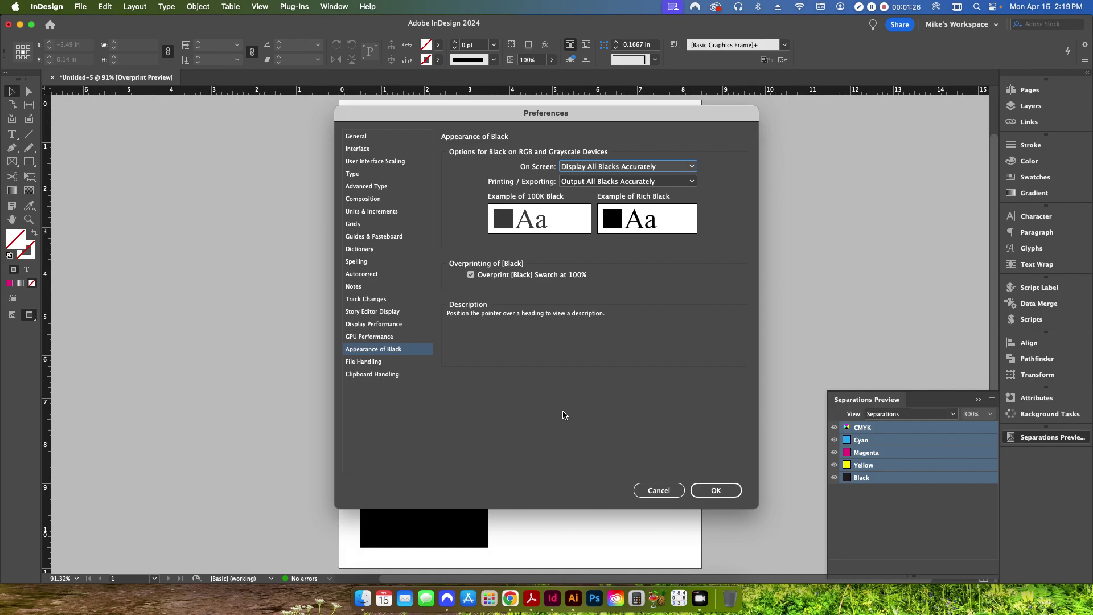
# Step: Accept InDesign's black preferences and open Illustrator's Appearance of Black settings
pyautogui.click(711, 490)
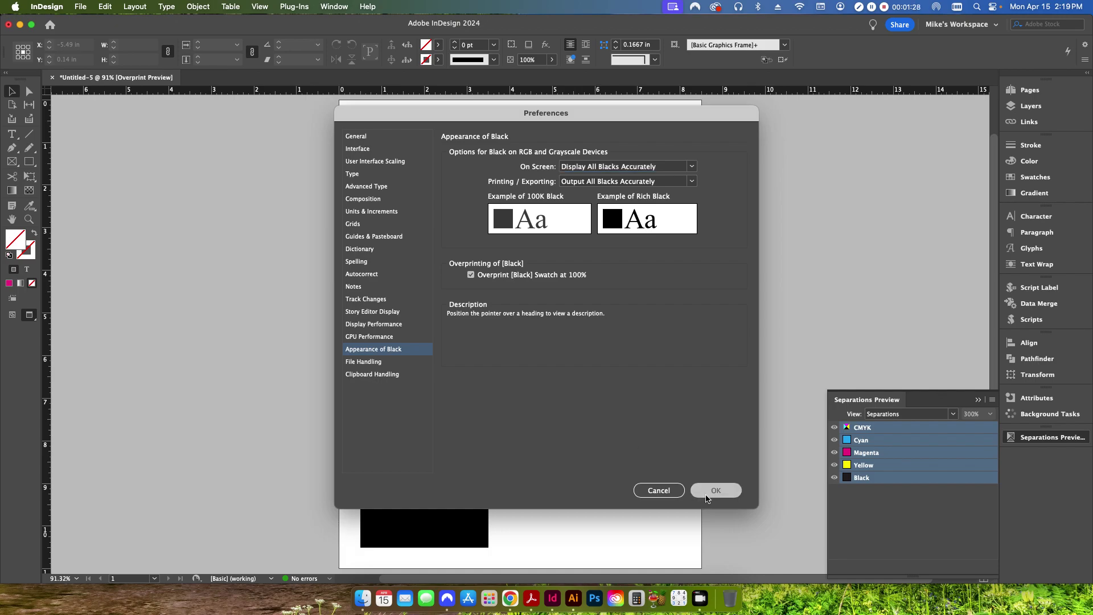
pyautogui.click(573, 598)
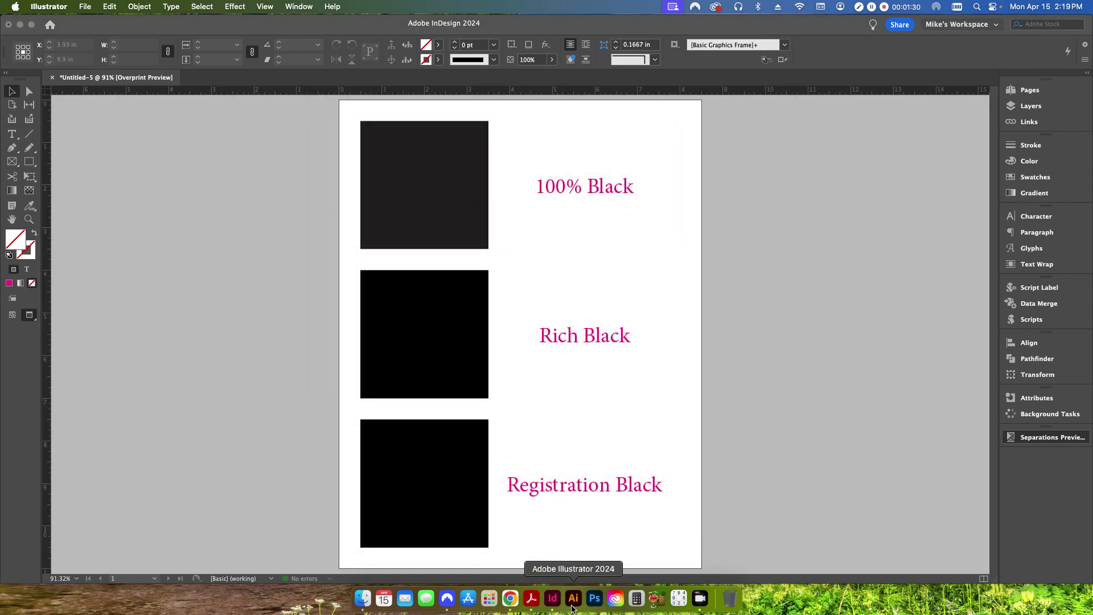
pyautogui.click(49, 6)
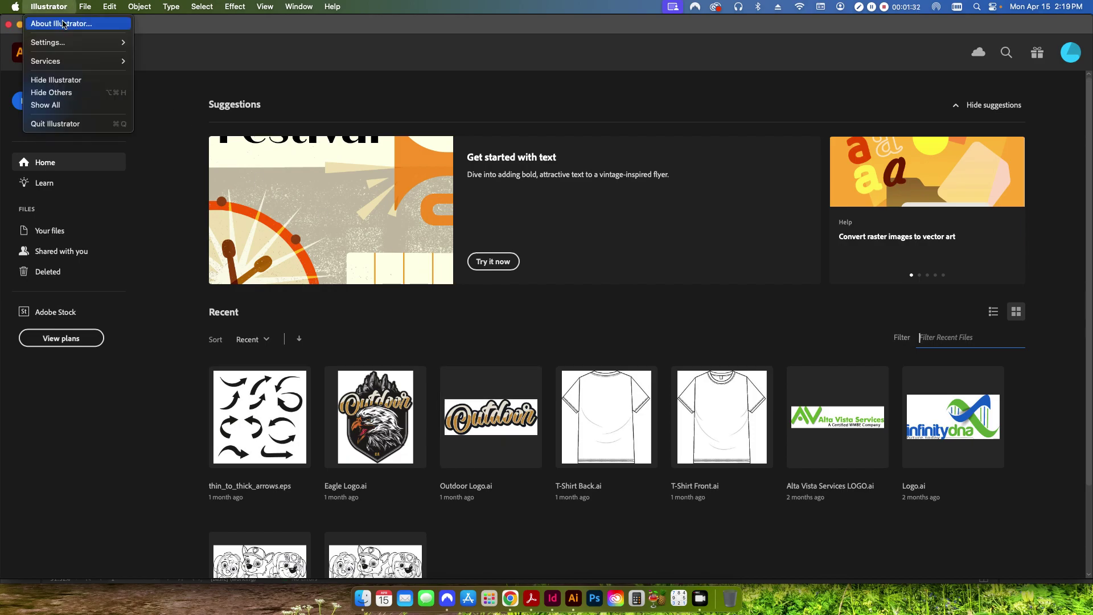
pyautogui.moveTo(60, 43)
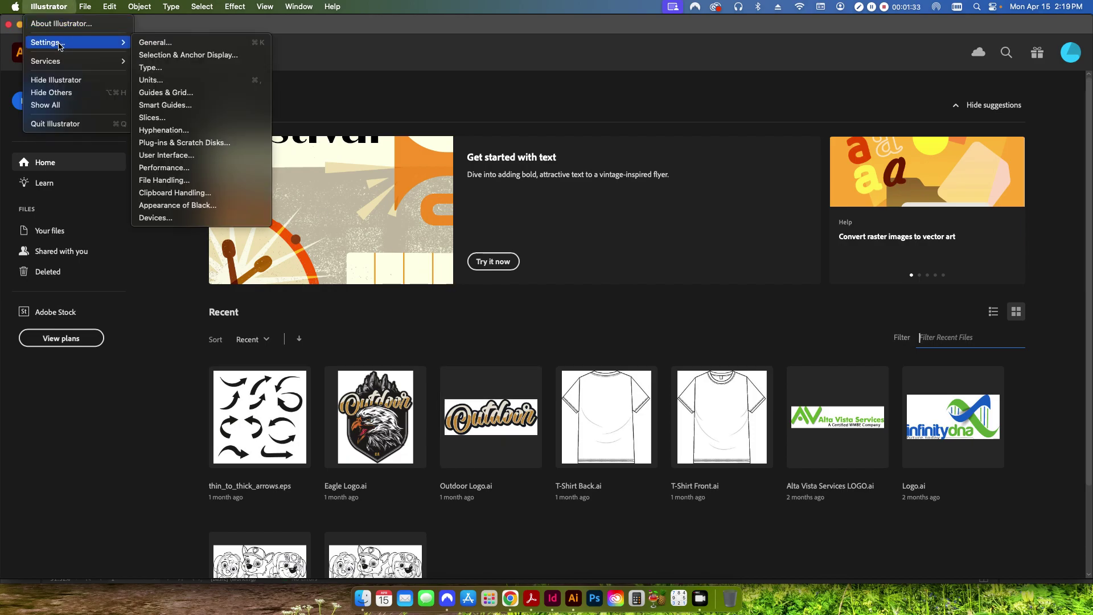
pyautogui.click(168, 208)
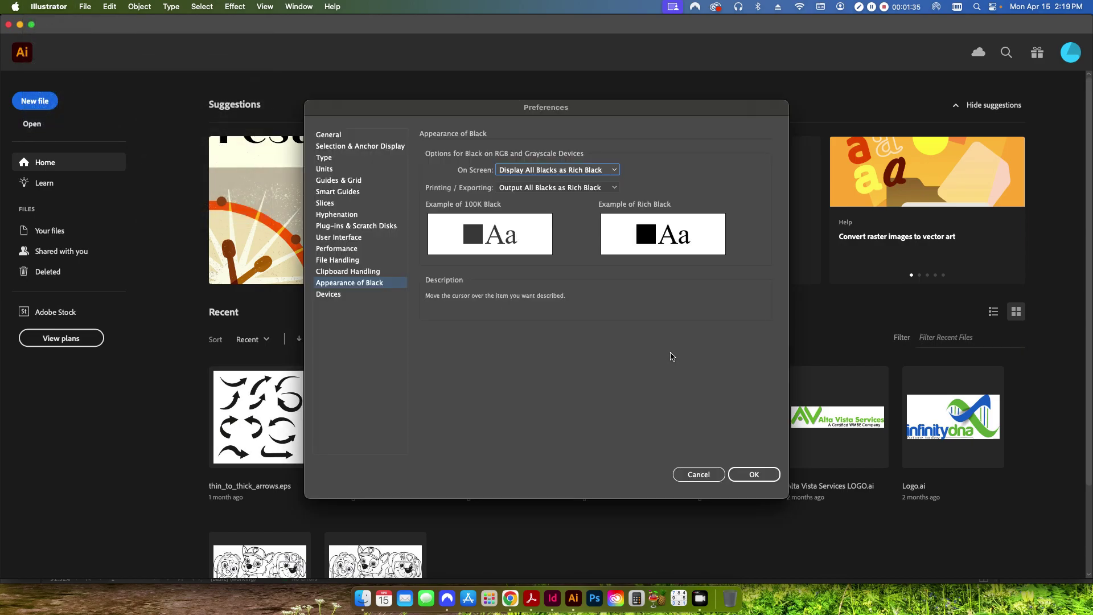
# Step: Set Illustrator's on-screen and output blacks to display accurately, then return to the InDesign swatch document
pyautogui.click(538, 170)
pyautogui.click(603, 307)
pyautogui.click(566, 171)
pyautogui.click(560, 181)
pyautogui.click(560, 188)
pyautogui.click(562, 202)
pyautogui.click(754, 474)
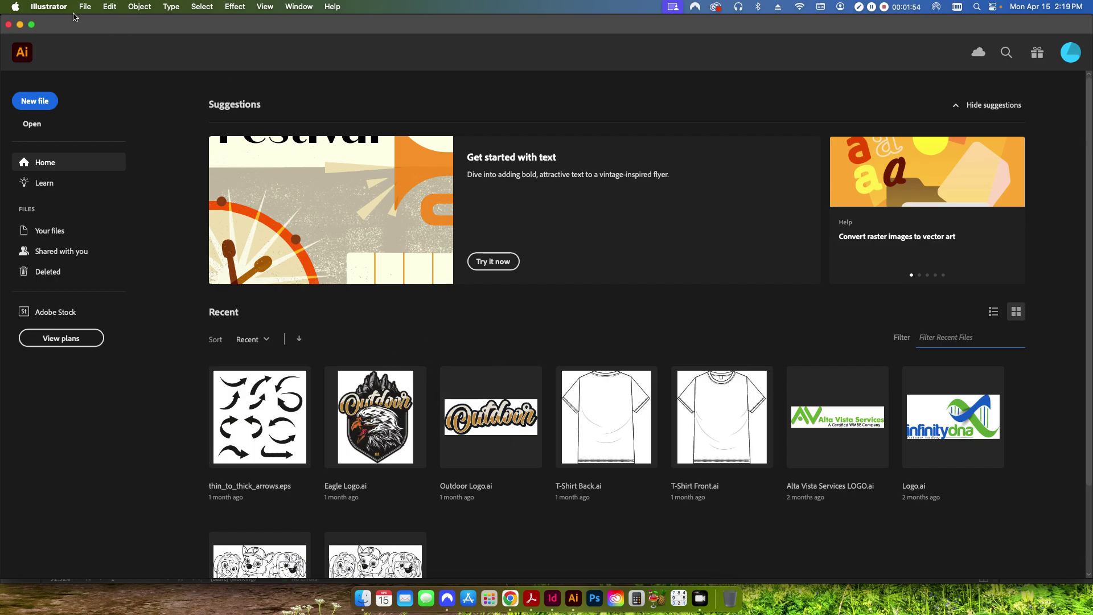
pyautogui.click(9, 24)
pyautogui.click(283, 276)
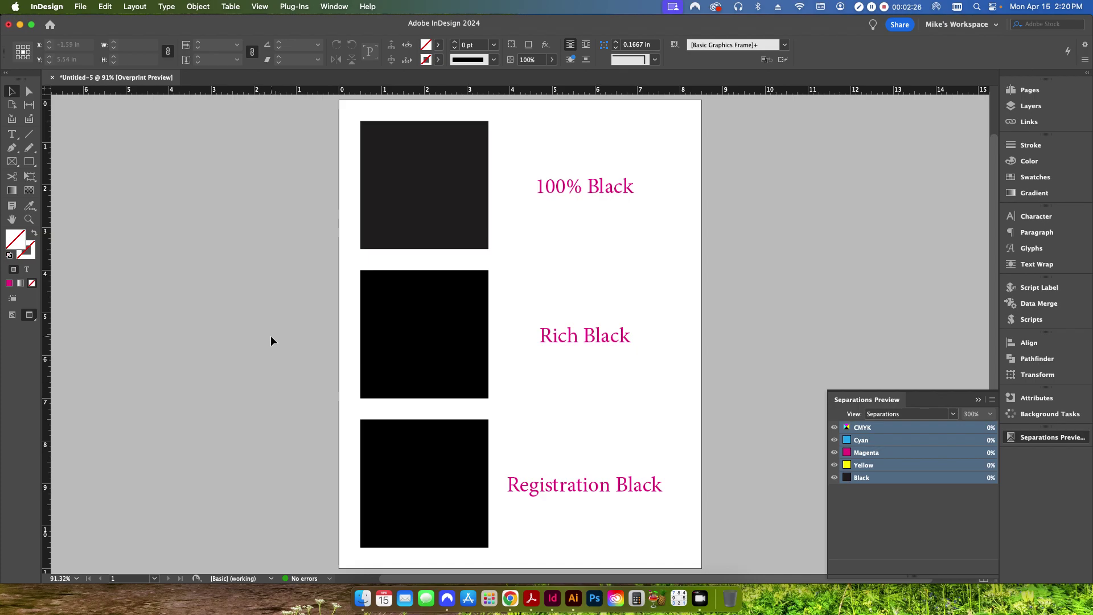
pyautogui.press('w')
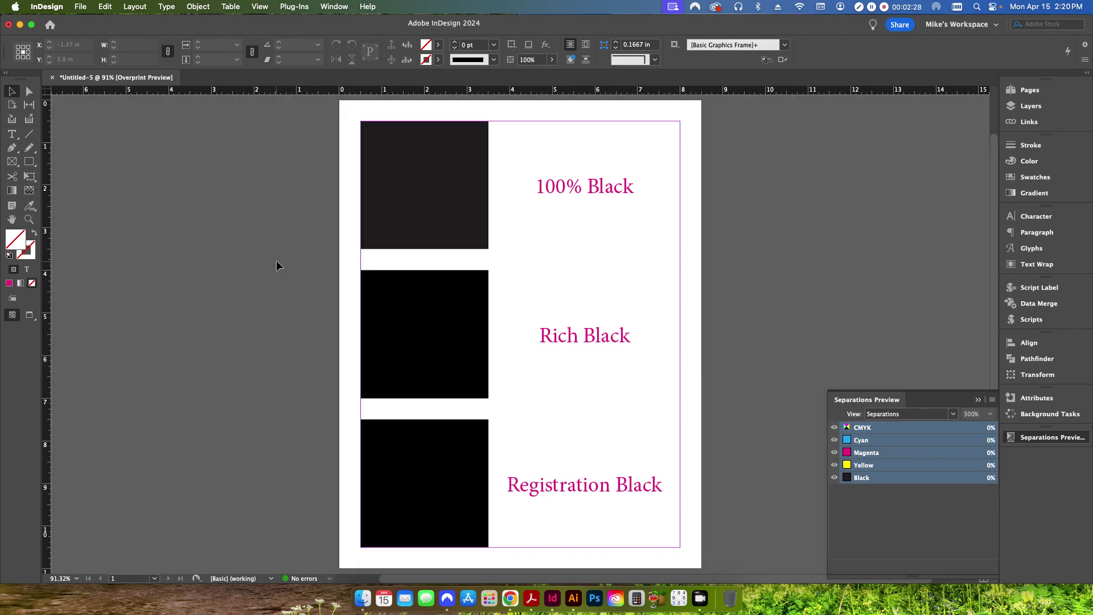
pyautogui.press('w')
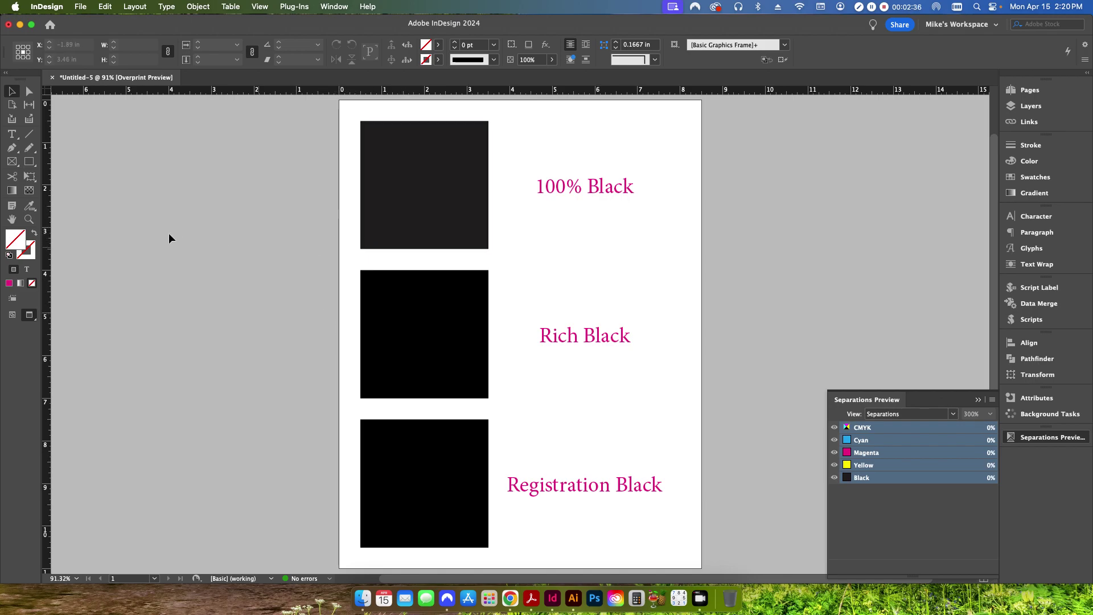
pyautogui.press('z')
pyautogui.moveTo(358, 237); pyautogui.dragTo(484, 334)
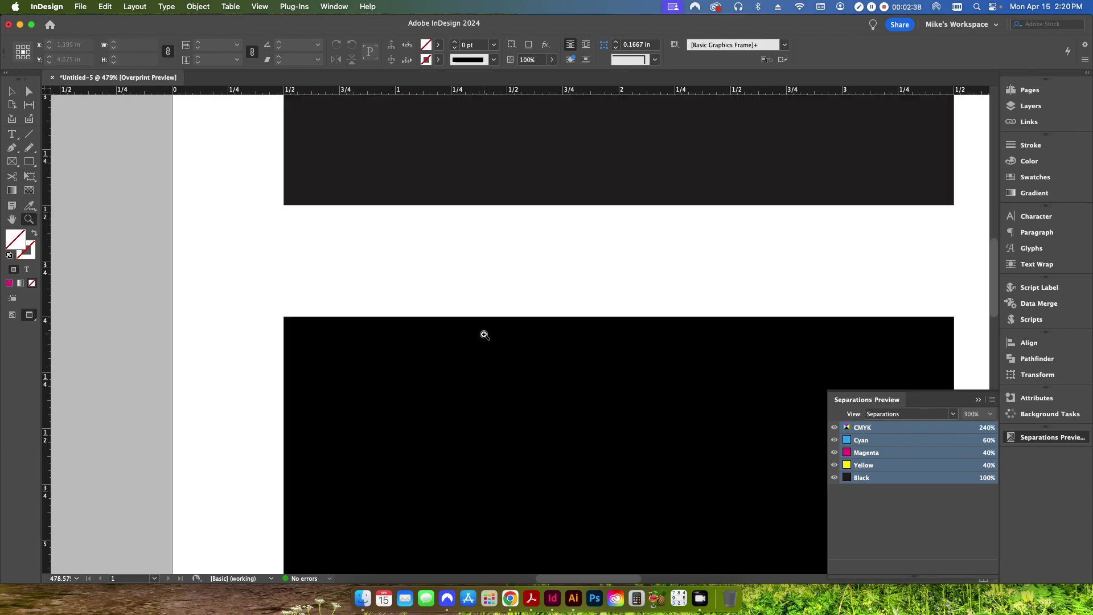
pyautogui.press('v')
pyautogui.moveTo(574, 188); pyautogui.dragTo(582, 300)
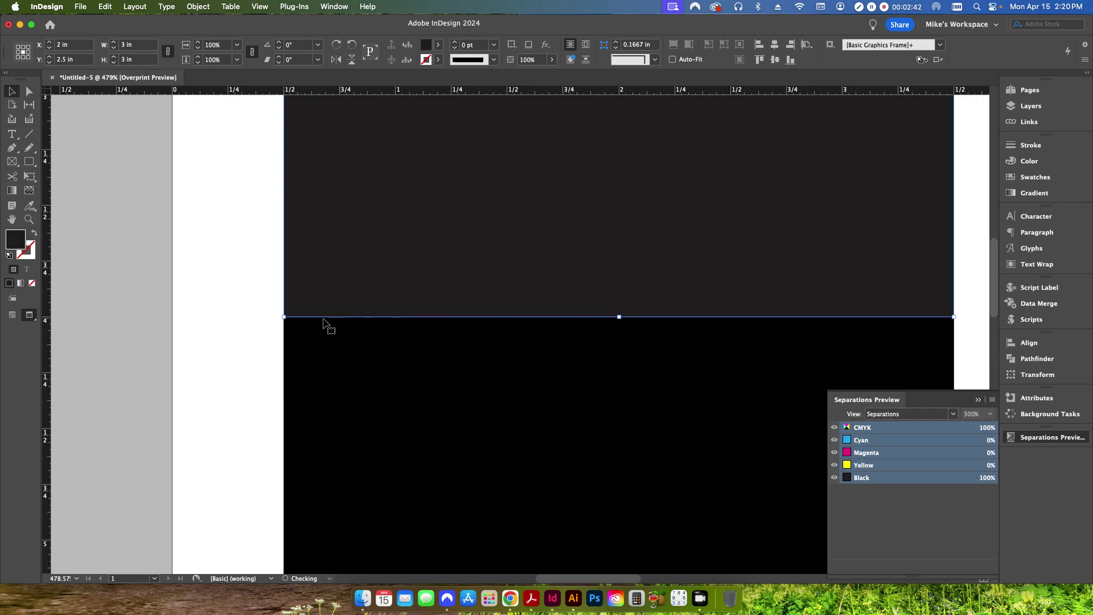
pyautogui.click(244, 397)
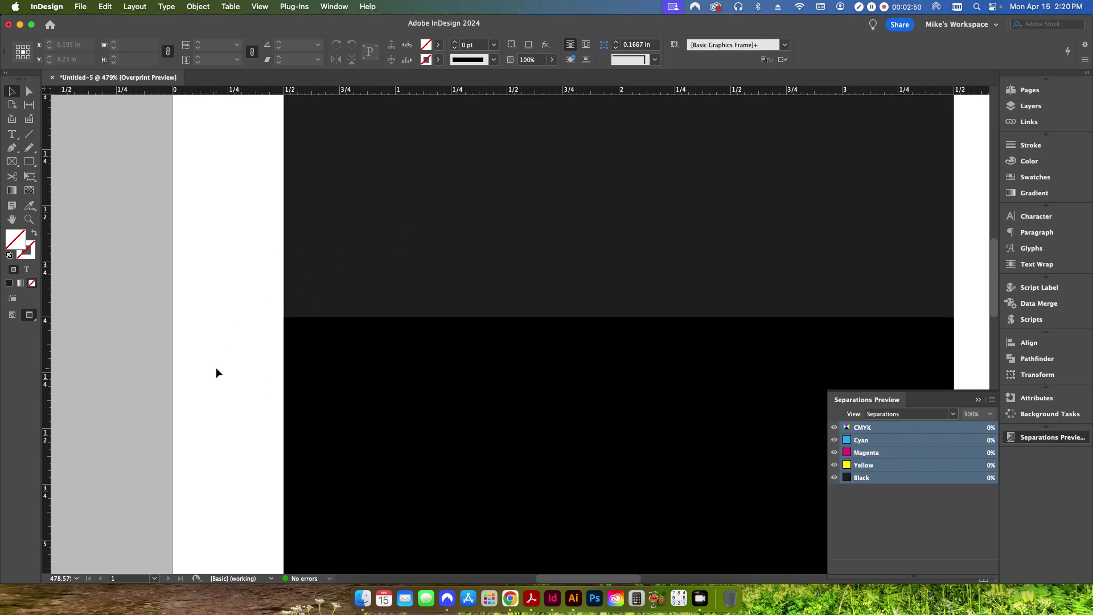
pyautogui.press('super+0')
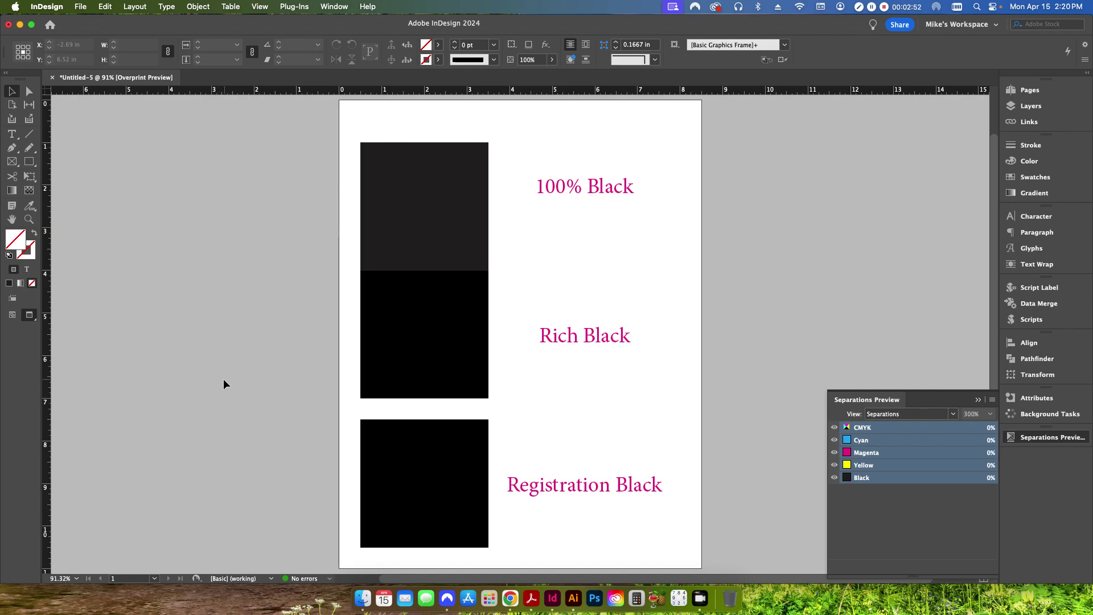
pyautogui.press('super+z')
pyautogui.click(245, 359)
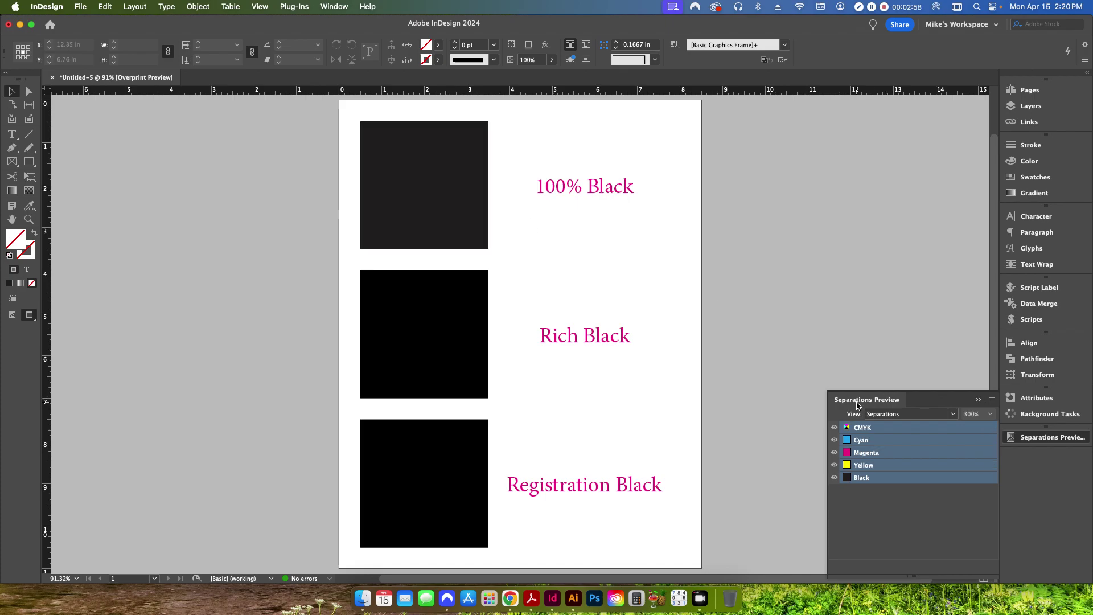
# Step: Reopen Separations Preview in Separations view and hide the Black plate
pyautogui.click(978, 399)
pyautogui.click(333, 6)
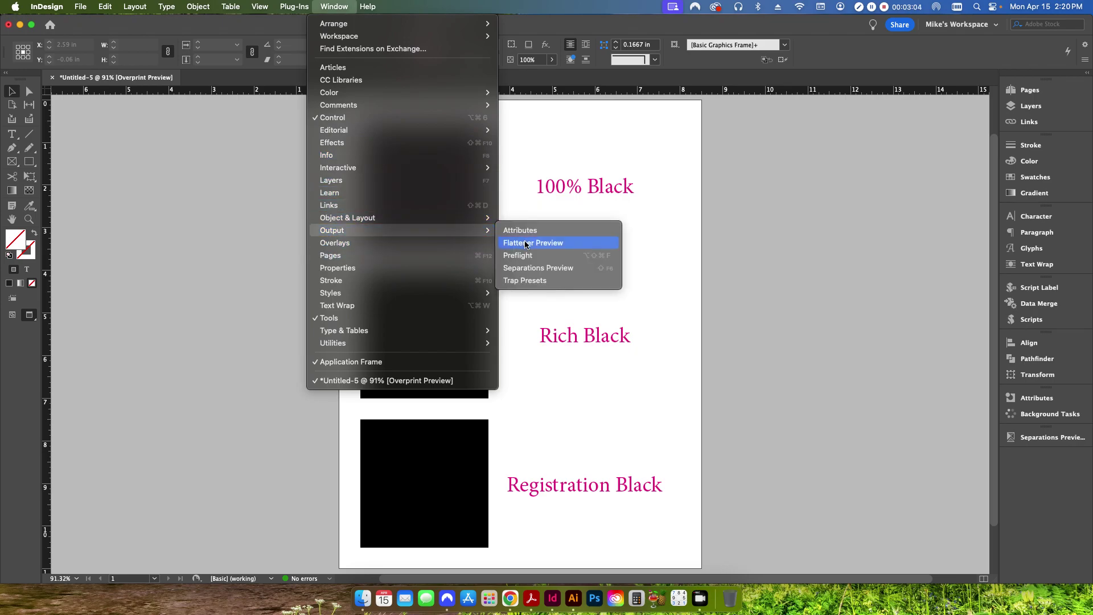
pyautogui.click(790, 448)
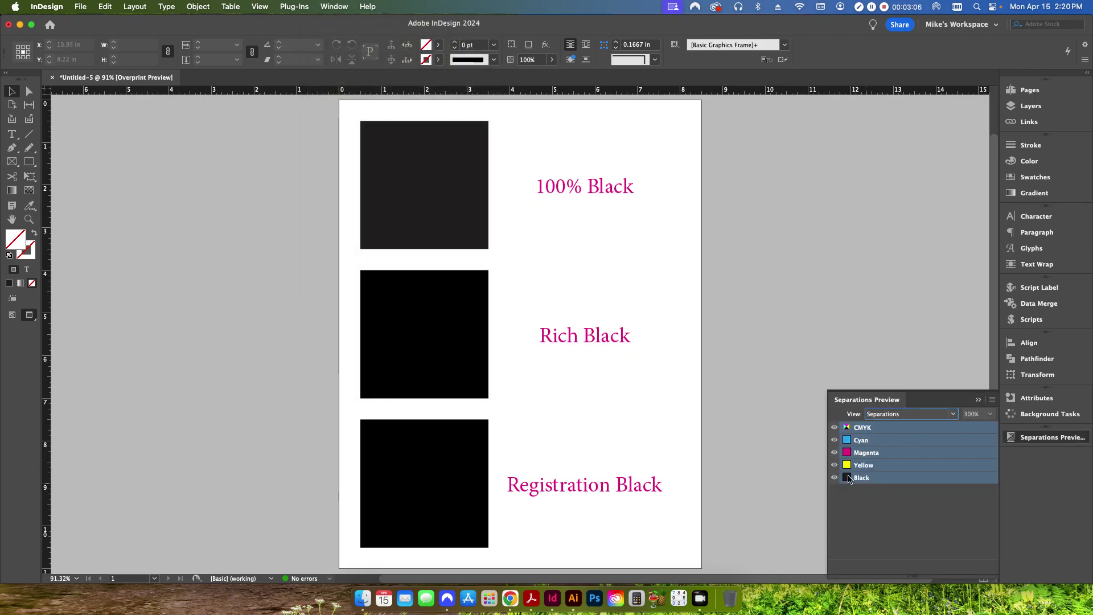
pyautogui.click(906, 414)
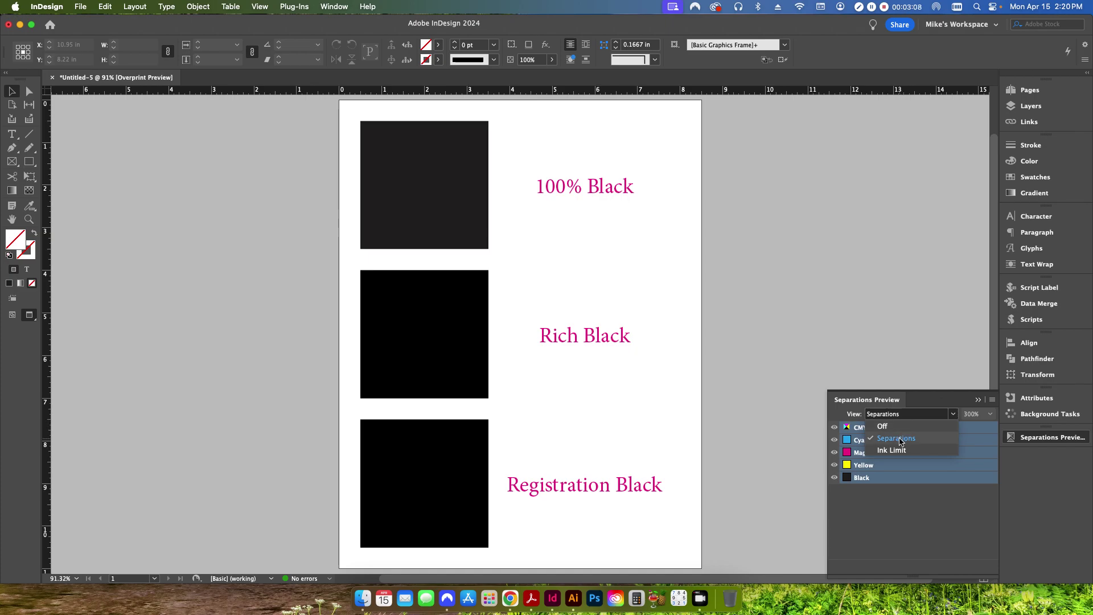
pyautogui.click(884, 509)
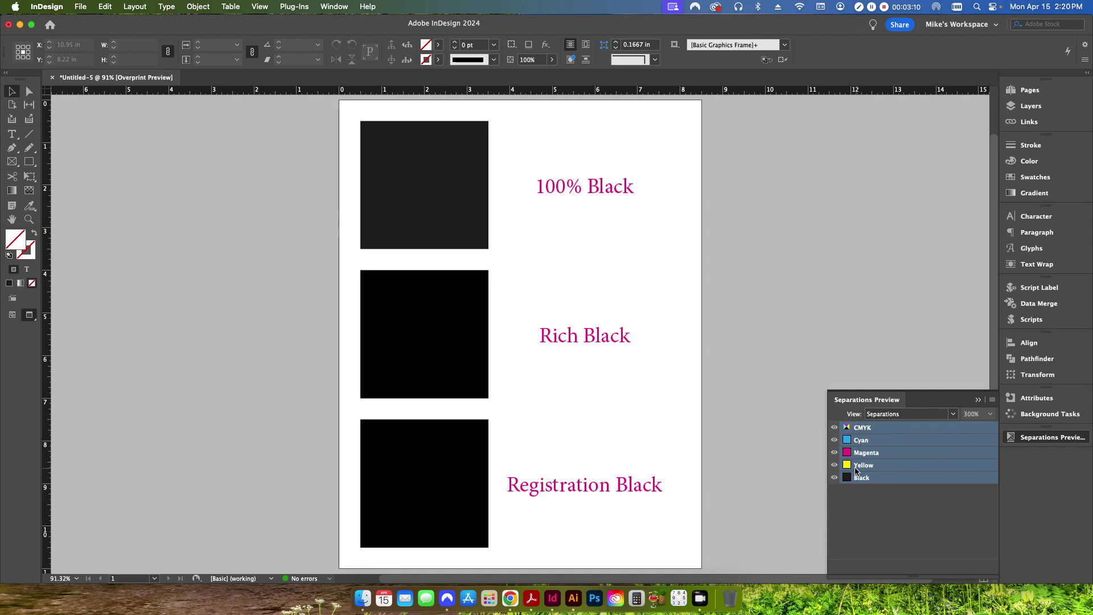
pyautogui.moveTo(421, 194)
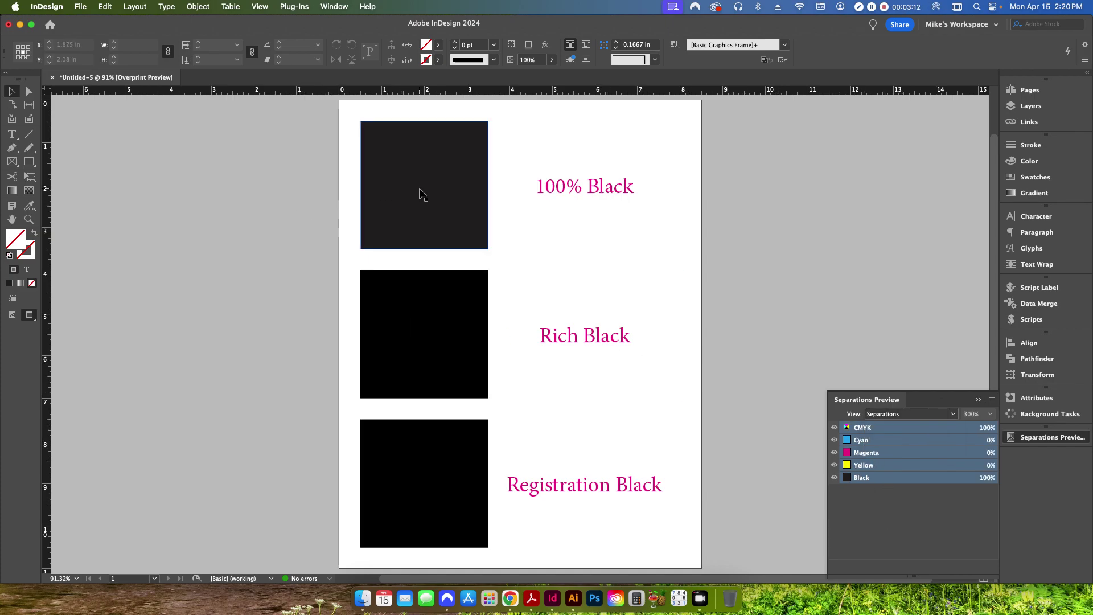
pyautogui.click(835, 478)
# Step: Show the Black plate again and deselect the Registration Black square
pyautogui.click(834, 479)
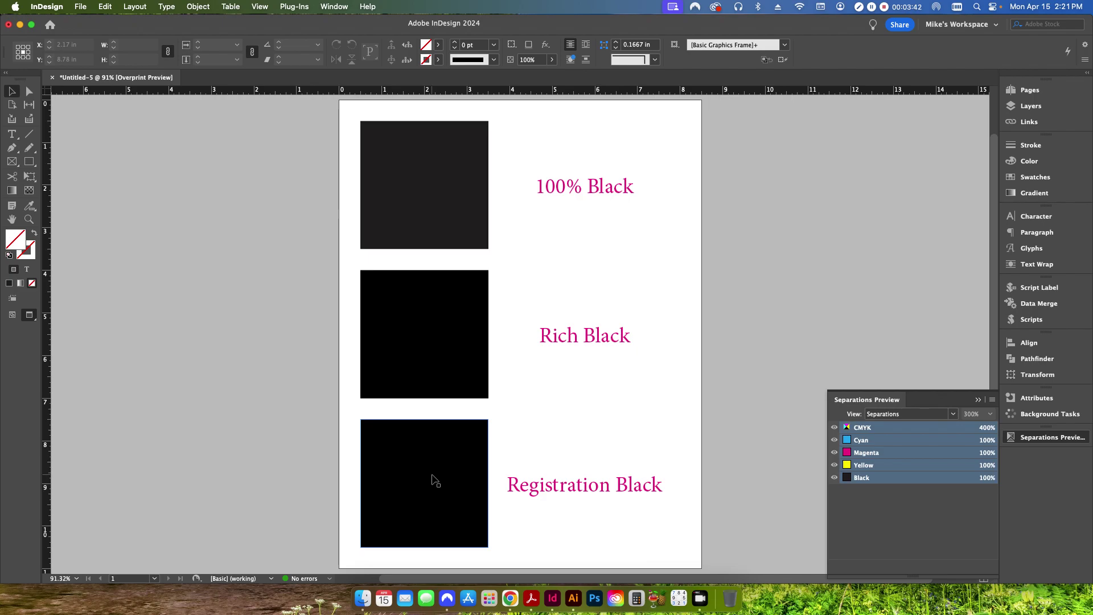
pyautogui.click(349, 380)
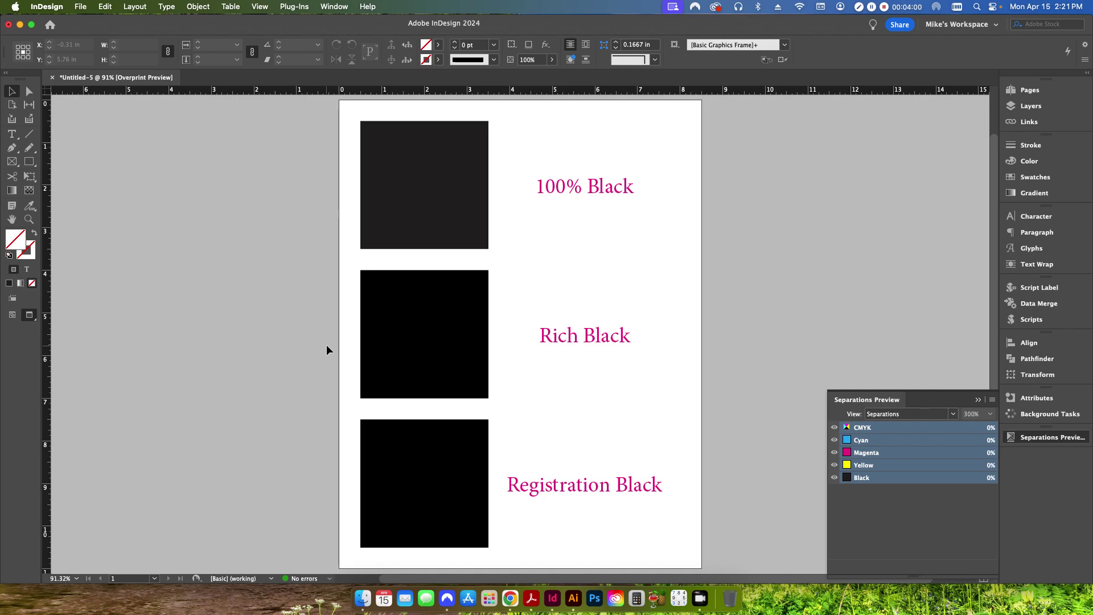
# Step: Open Sample of Registration.jpeg in Preview, enlarge its window, then bring Finder back
pyautogui.click(362, 598)
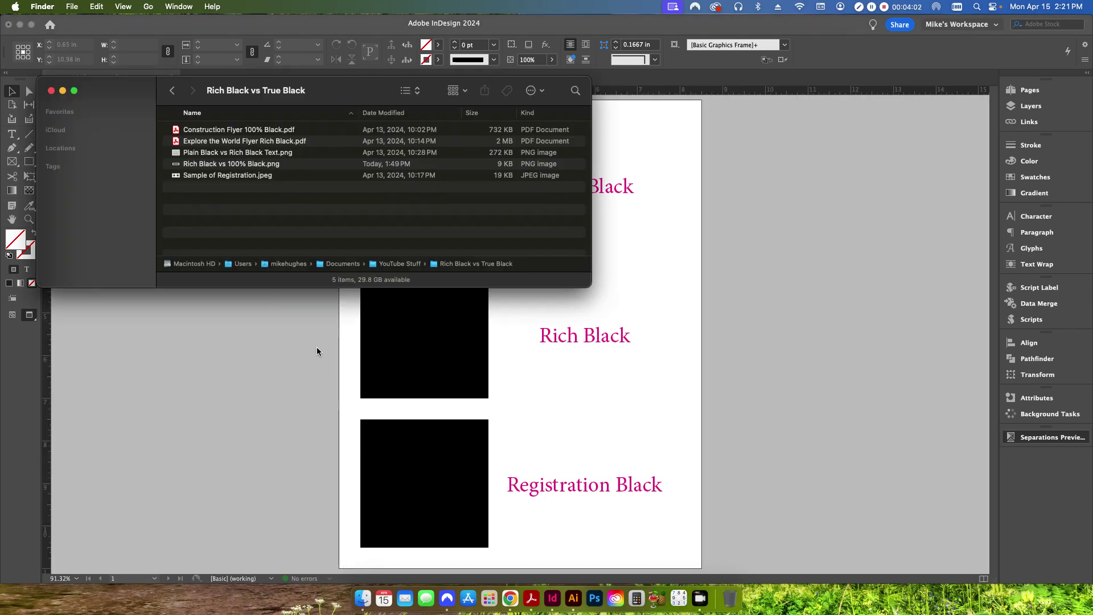
pyautogui.click(215, 176)
pyautogui.doubleClick(216, 177)
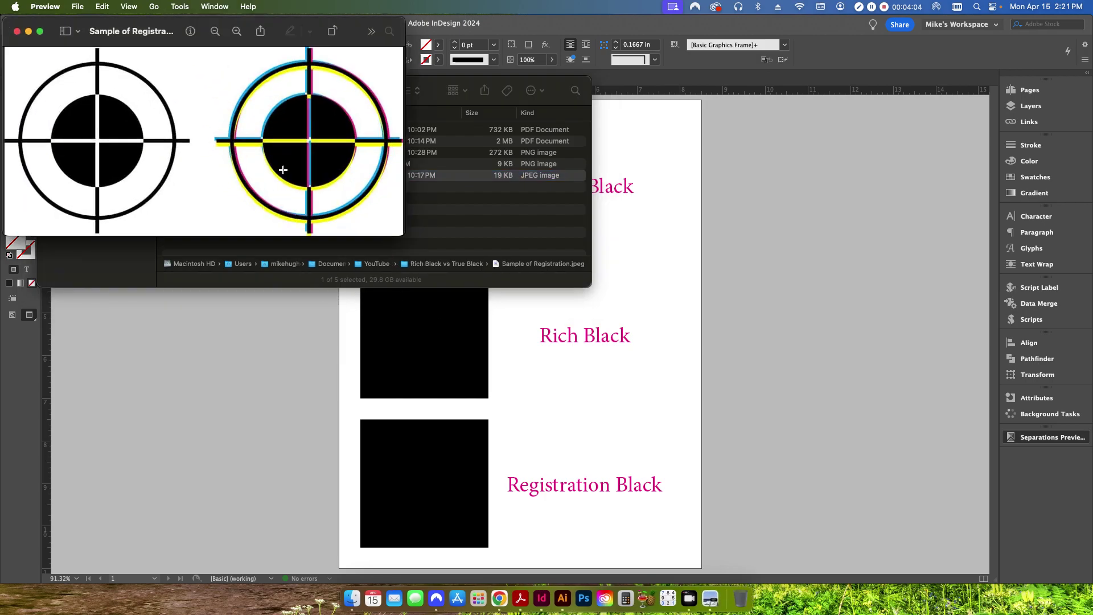
pyautogui.moveTo(402, 231); pyautogui.dragTo(822, 451)
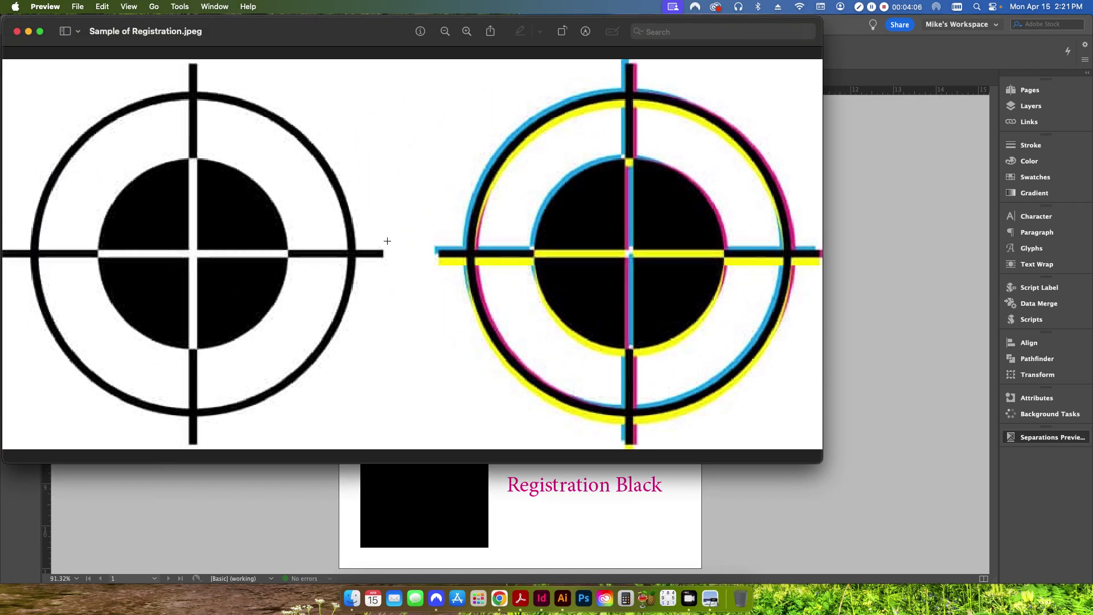
pyautogui.moveTo(359, 42); pyautogui.dragTo(442, 80)
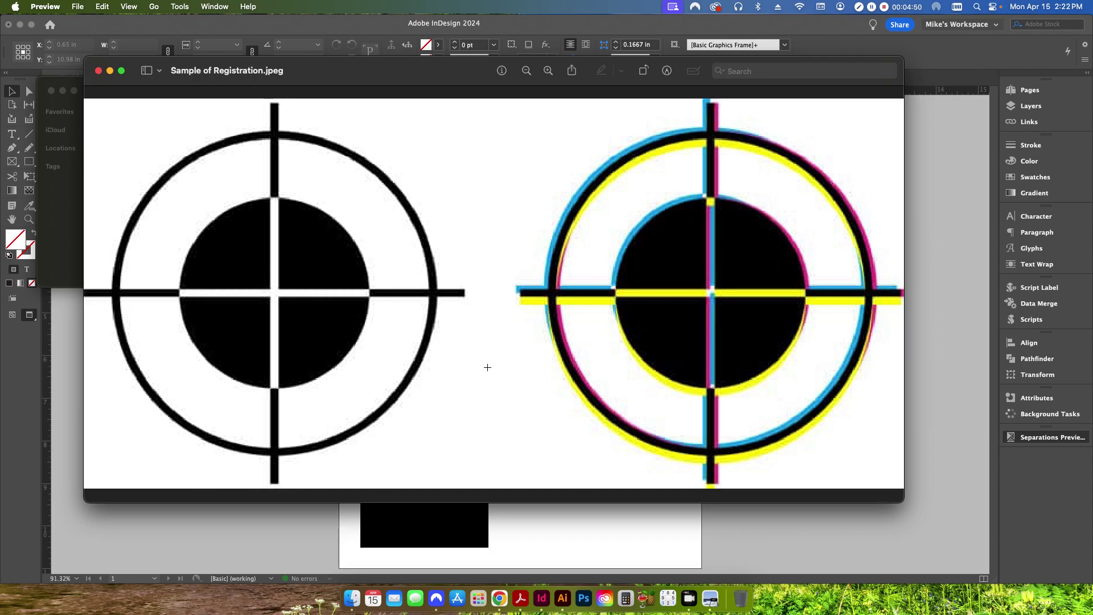
pyautogui.click(353, 598)
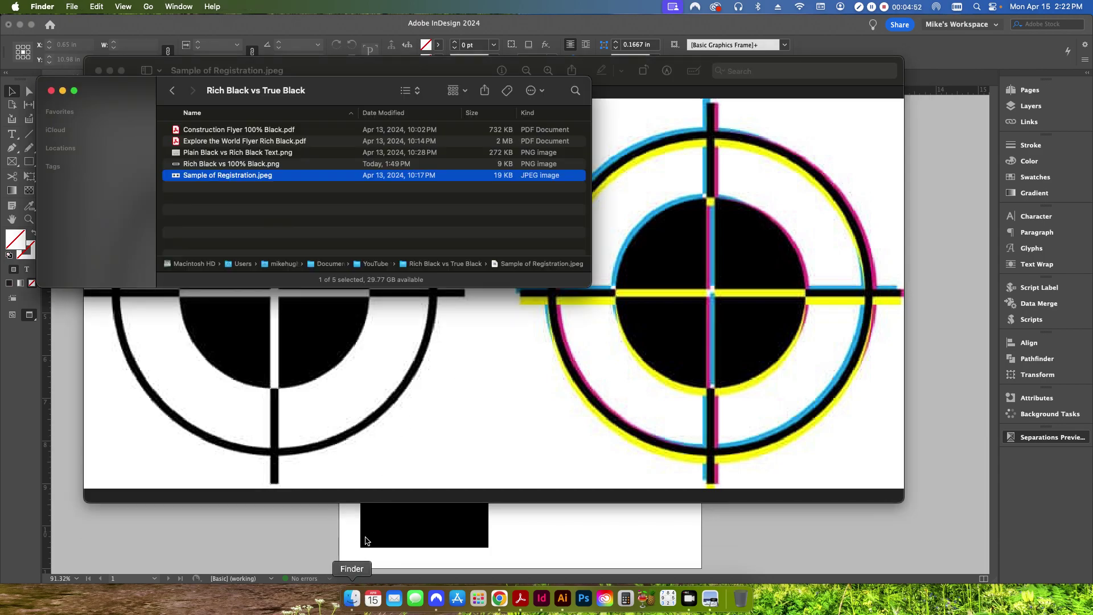
pyautogui.click(235, 184)
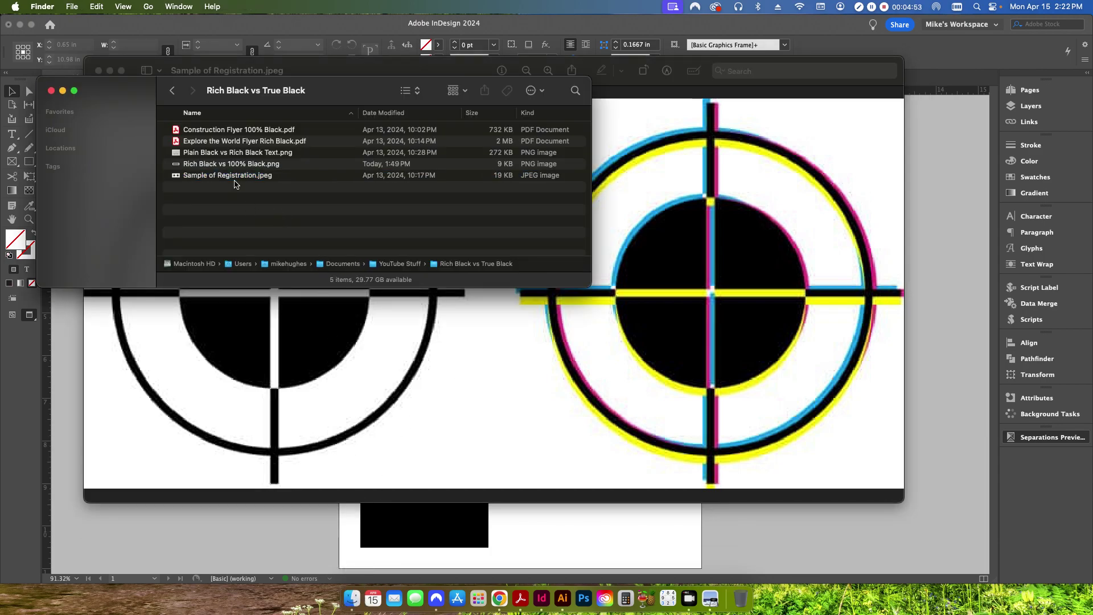
# Step: Open Plain Black vs Rich Black Text.png in Preview and close it after comparing
pyautogui.doubleClick(221, 153)
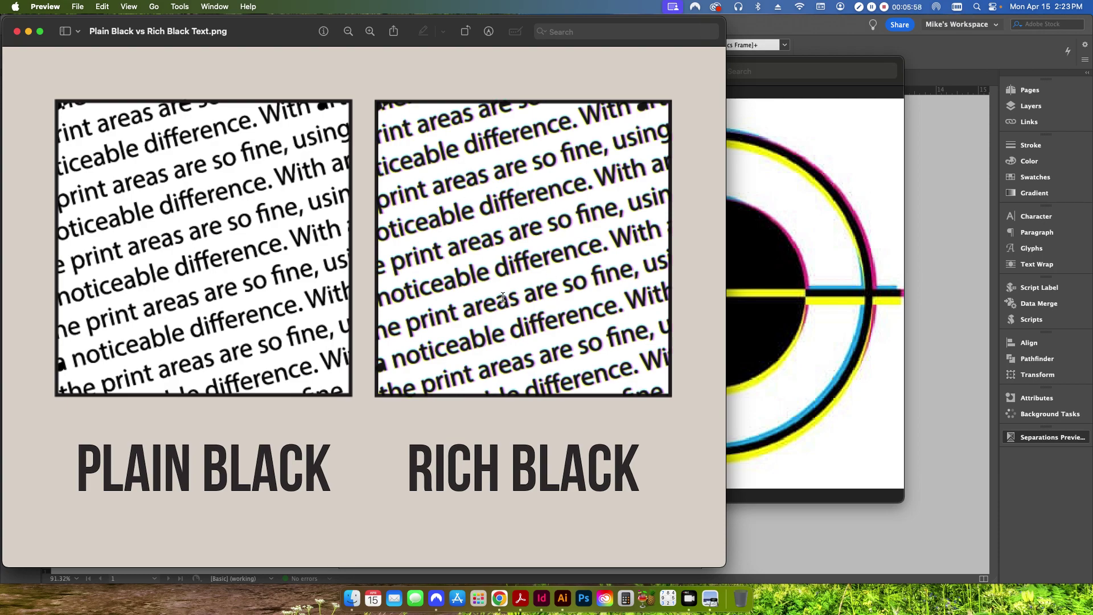
pyautogui.click(17, 32)
# Step: Close the registration sample, return to InDesign, and check the 100% Black and Registration Black ink mixes
pyautogui.click(95, 68)
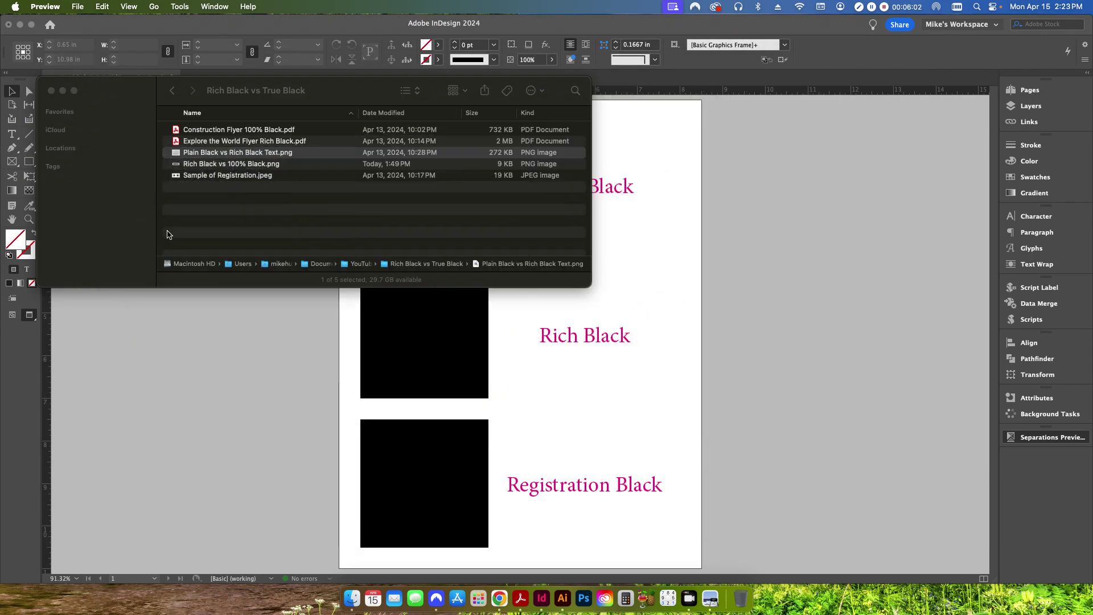
pyautogui.click(254, 370)
pyautogui.click(467, 239)
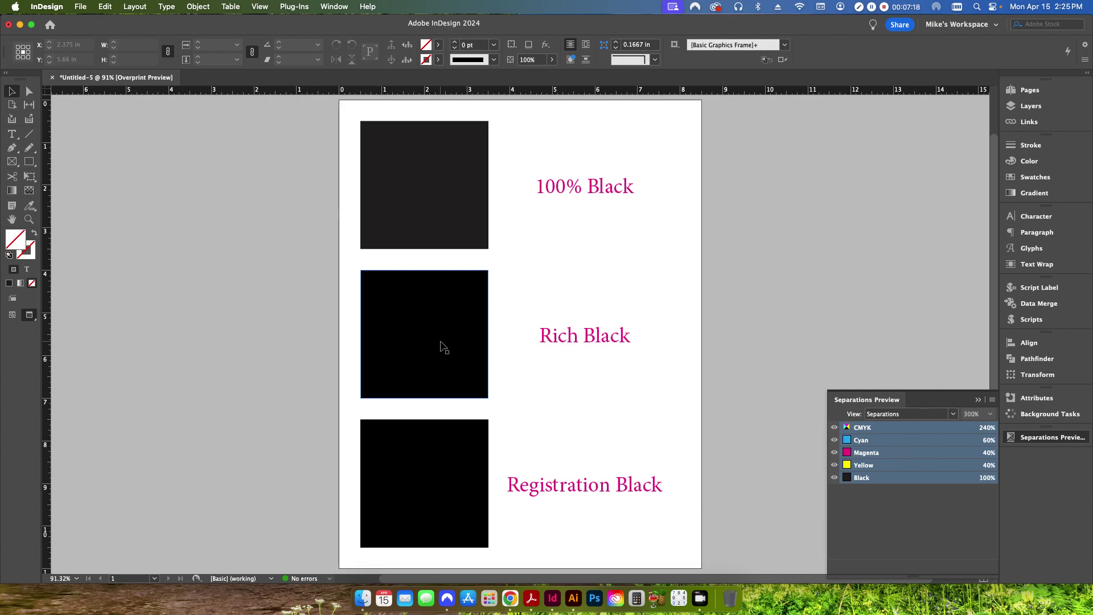
pyautogui.click(447, 476)
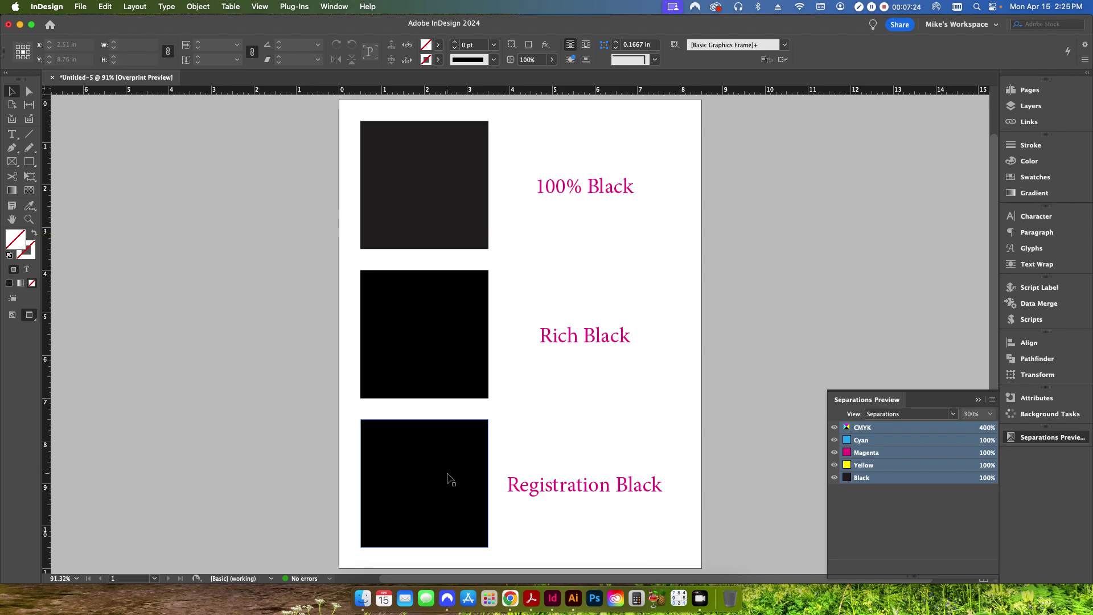
pyautogui.click(362, 598)
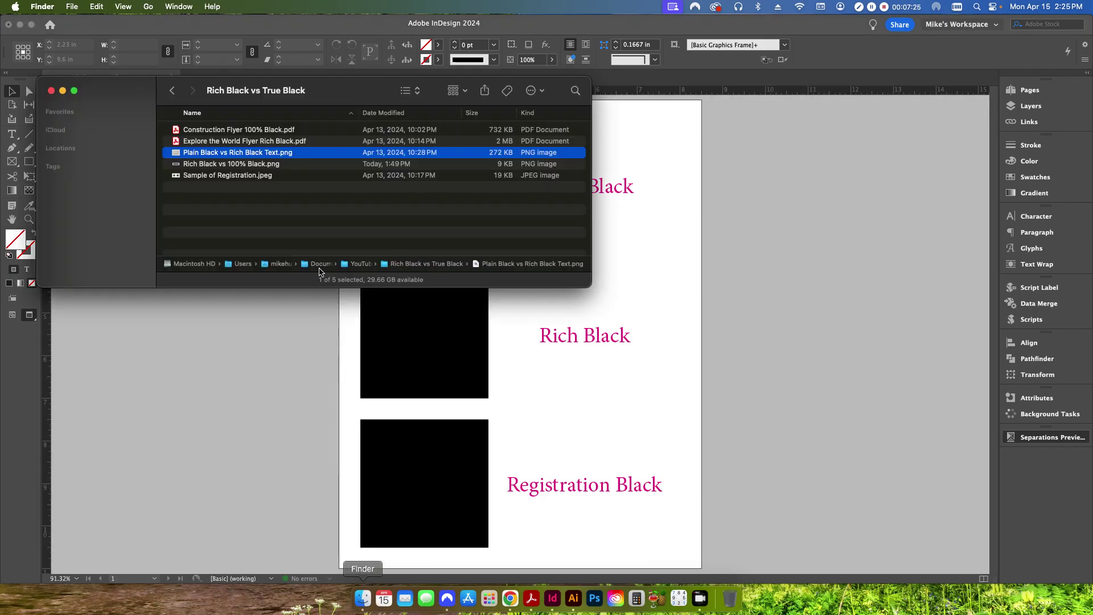
pyautogui.doubleClick(210, 176)
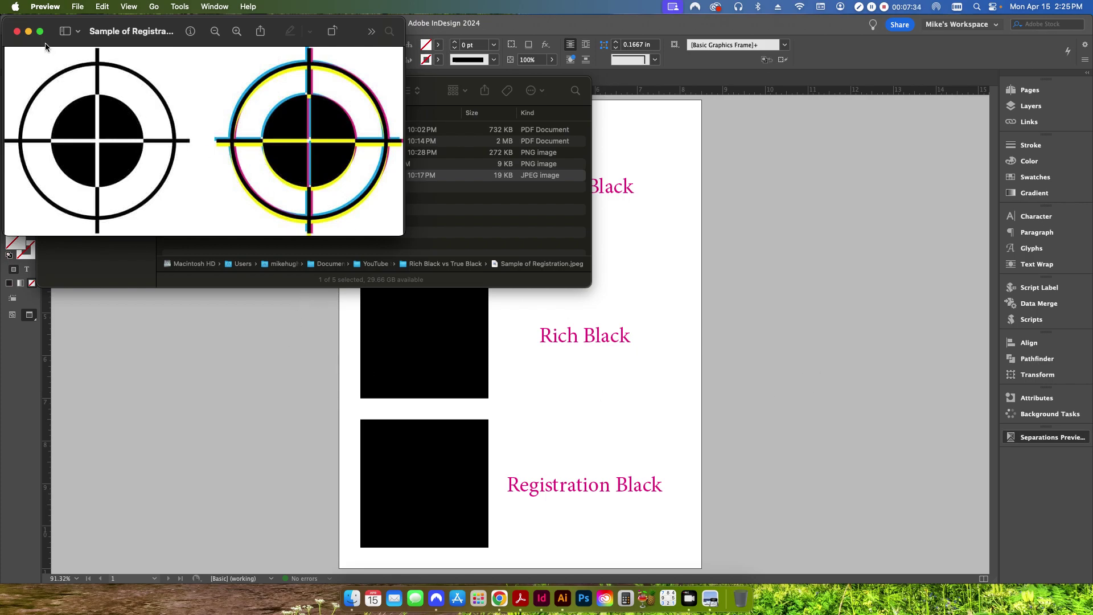
pyautogui.click(17, 30)
pyautogui.click(316, 377)
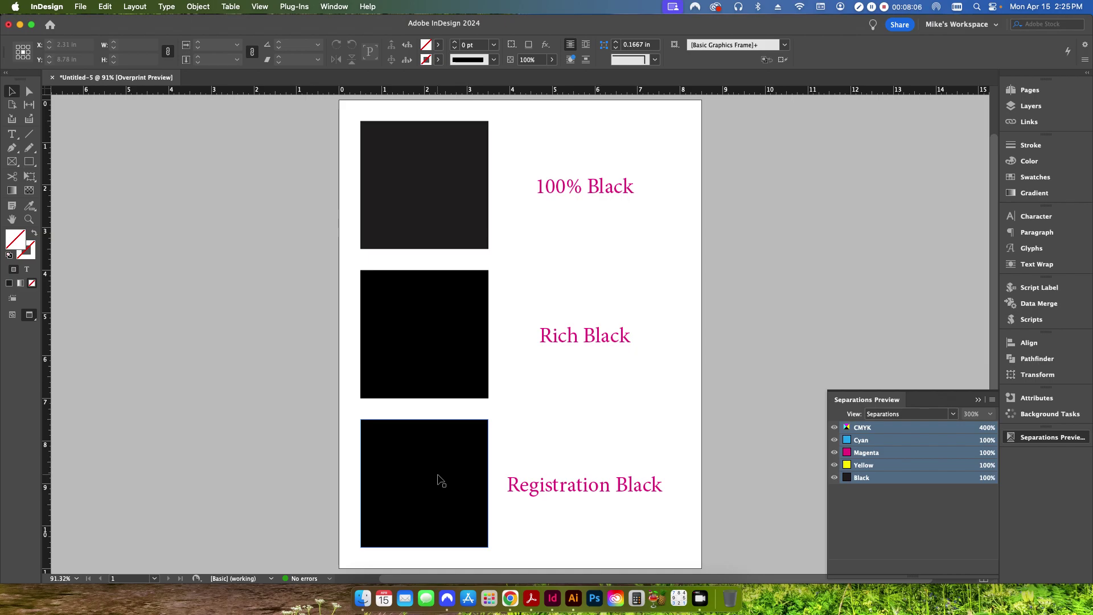
# Step: Check the Rich Black square's ink mix, then open Construction Flyer 100% Black.pdf in Acrobat Pro
pyautogui.click(449, 376)
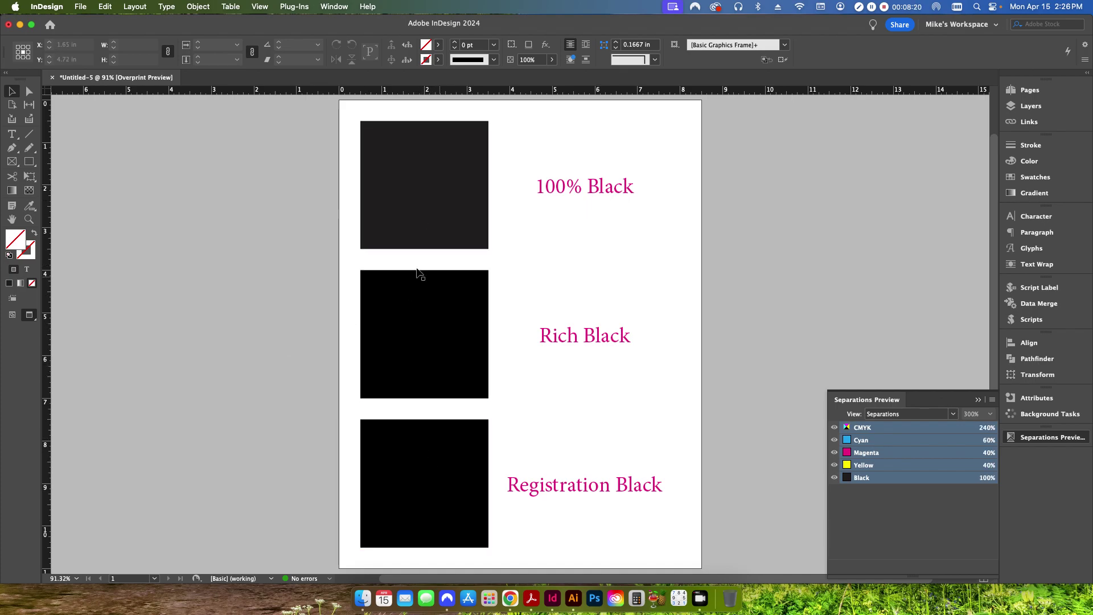
pyautogui.click(363, 599)
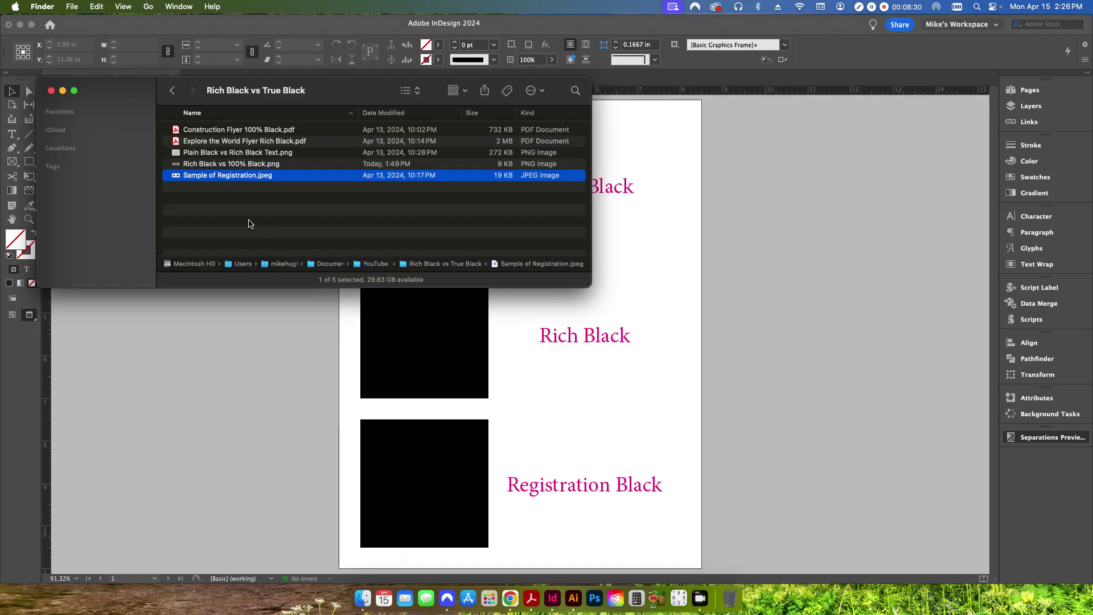
pyautogui.click(249, 223)
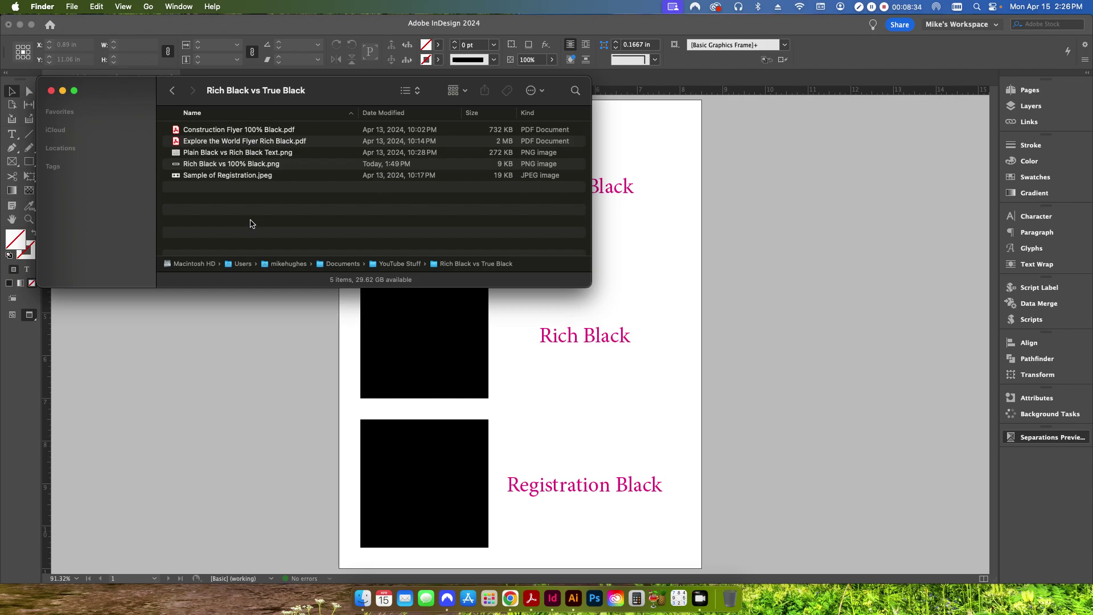
pyautogui.doubleClick(234, 130)
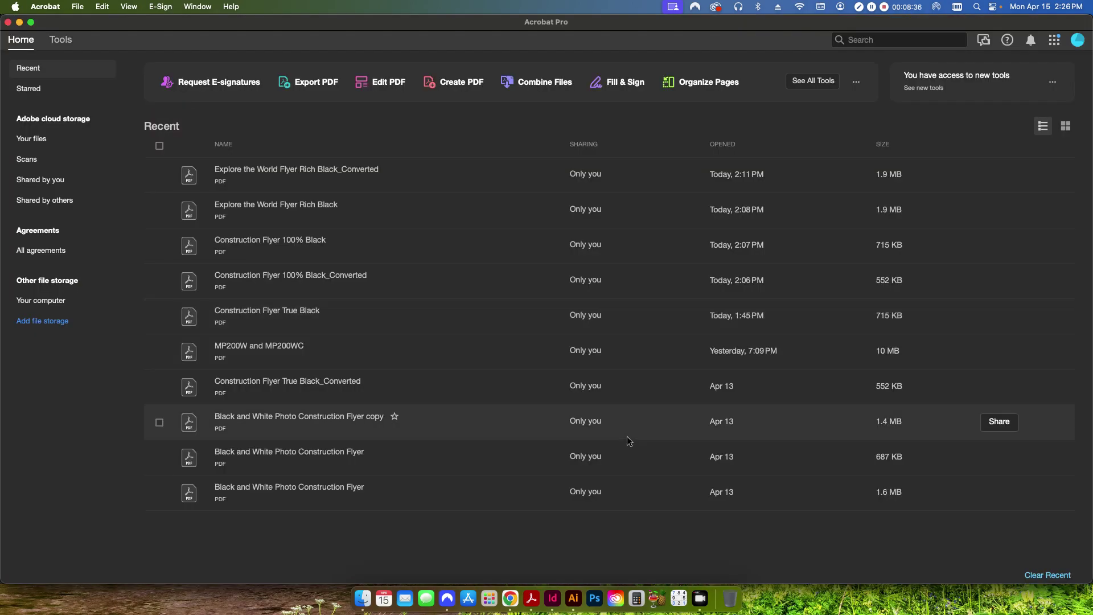
# Step: Open the Black and White Photo Construction Flyer and place Output Preview beside it
pyautogui.click(629, 442)
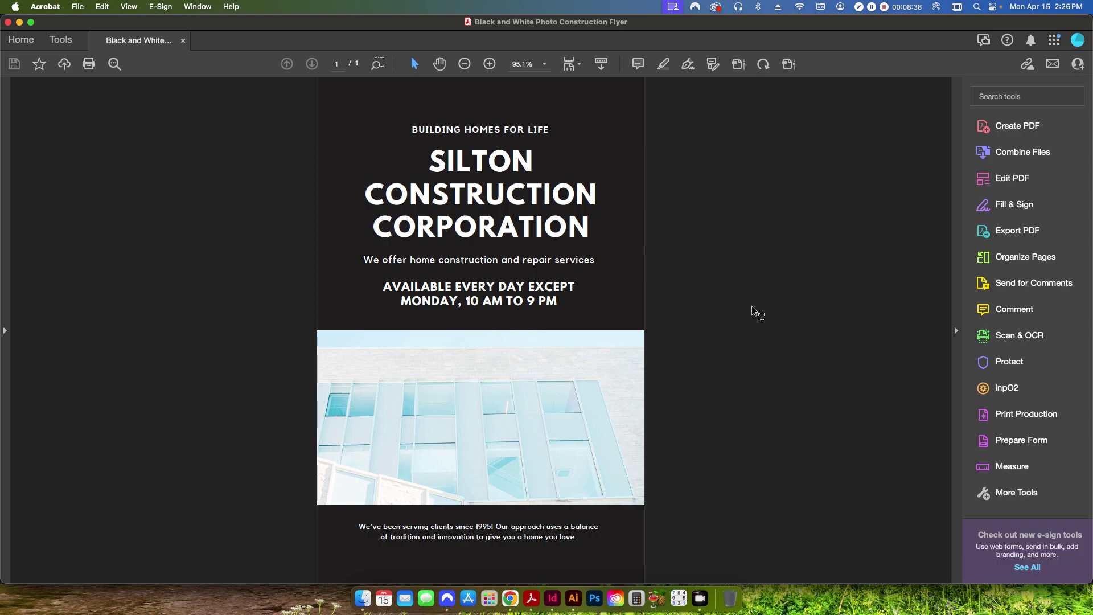
pyautogui.click(788, 63)
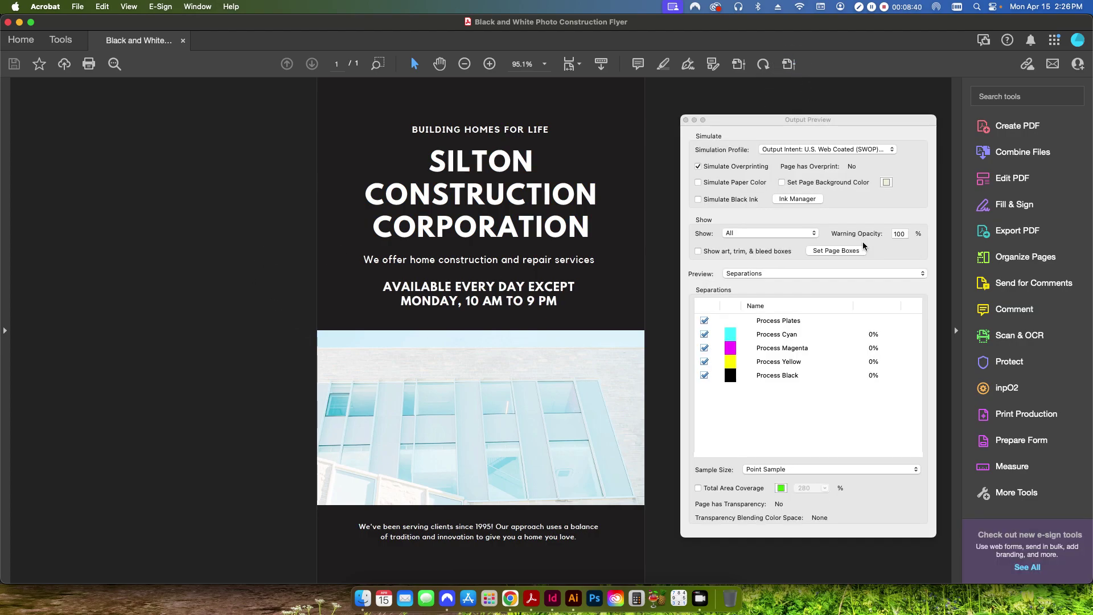
pyautogui.click(1022, 413)
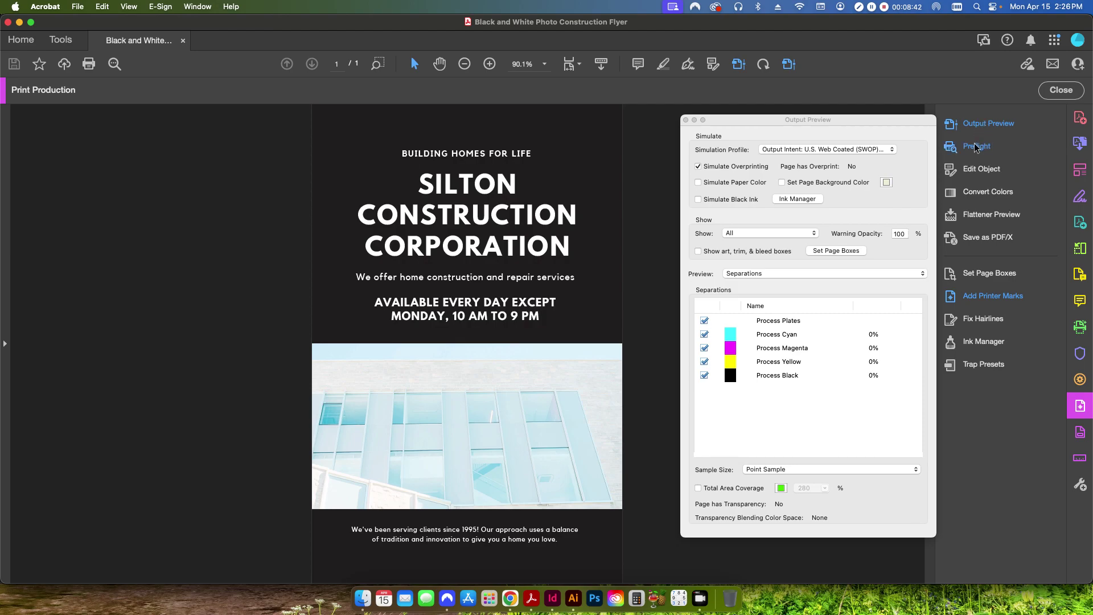
pyautogui.moveTo(805, 120); pyautogui.dragTo(765, 113)
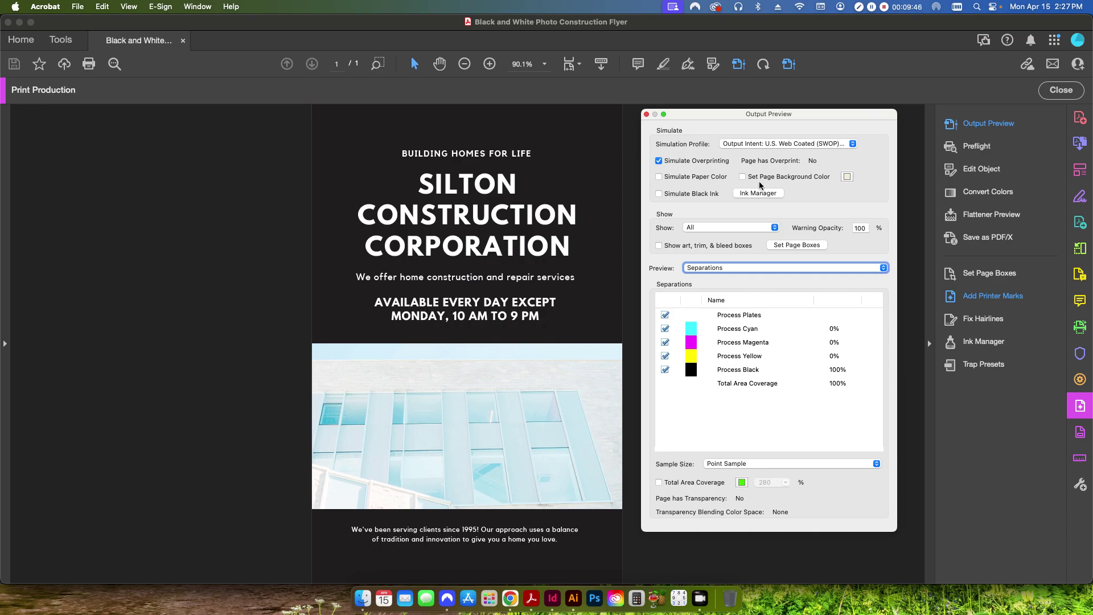
# Step: Open Preflight and inspect the Convert 100% Black to Rich Black fixup's settings
pyautogui.click(975, 146)
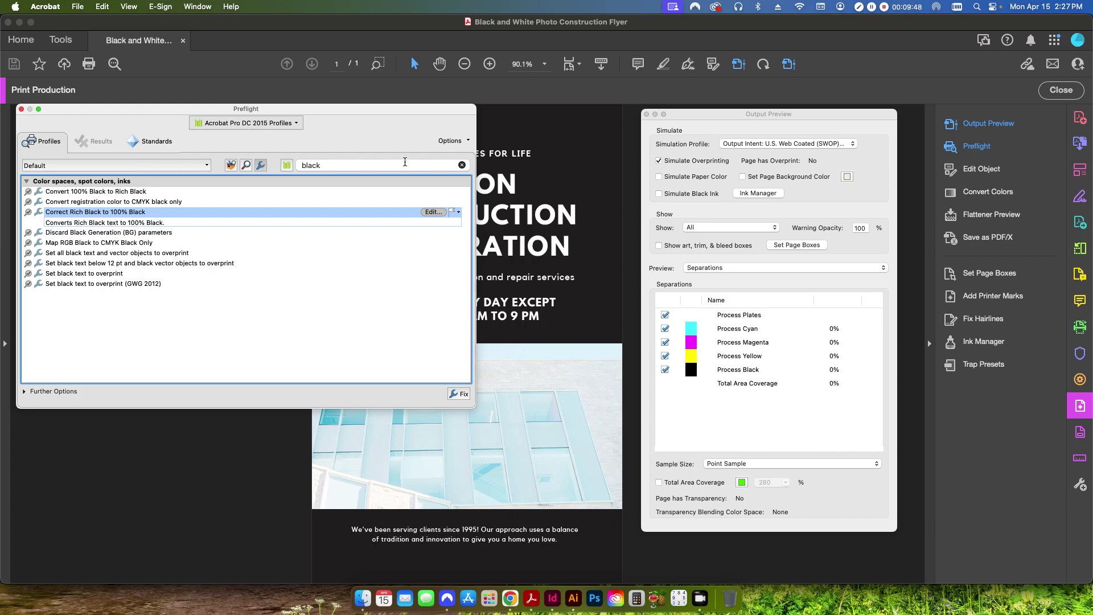
pyautogui.moveTo(322, 112); pyautogui.dragTo(349, 109)
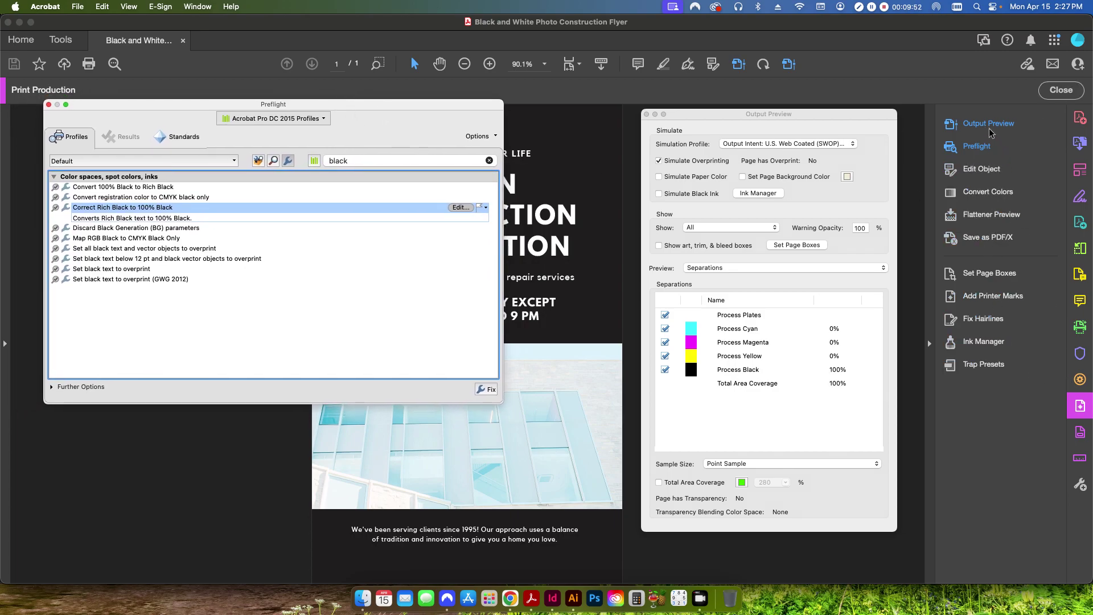
pyautogui.moveTo(168, 108); pyautogui.dragTo(134, 139)
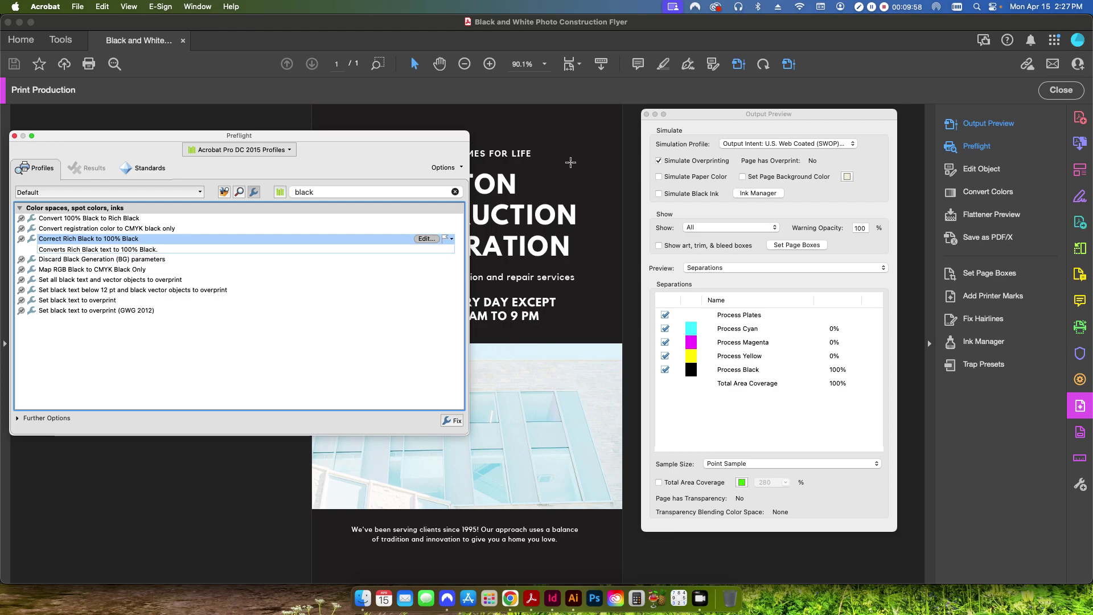
pyautogui.click(126, 219)
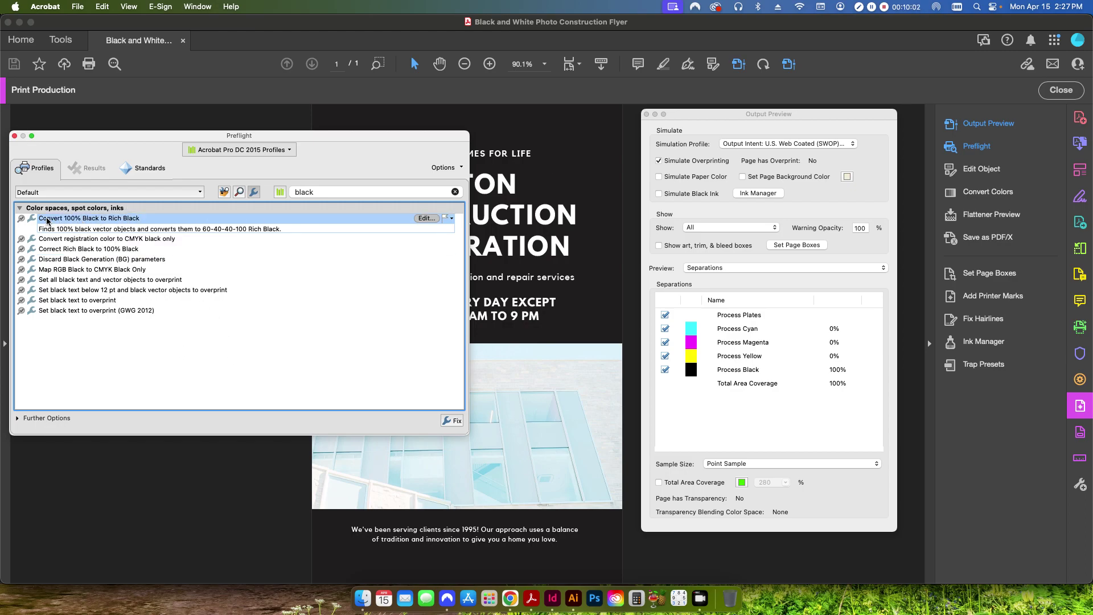
pyautogui.click(426, 218)
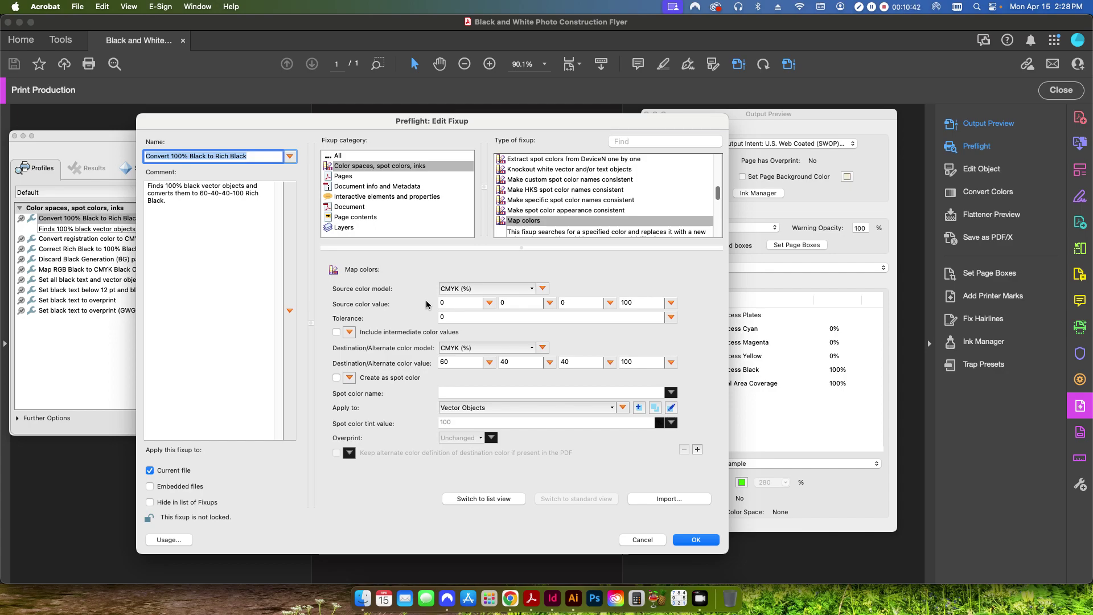
pyautogui.click(680, 540)
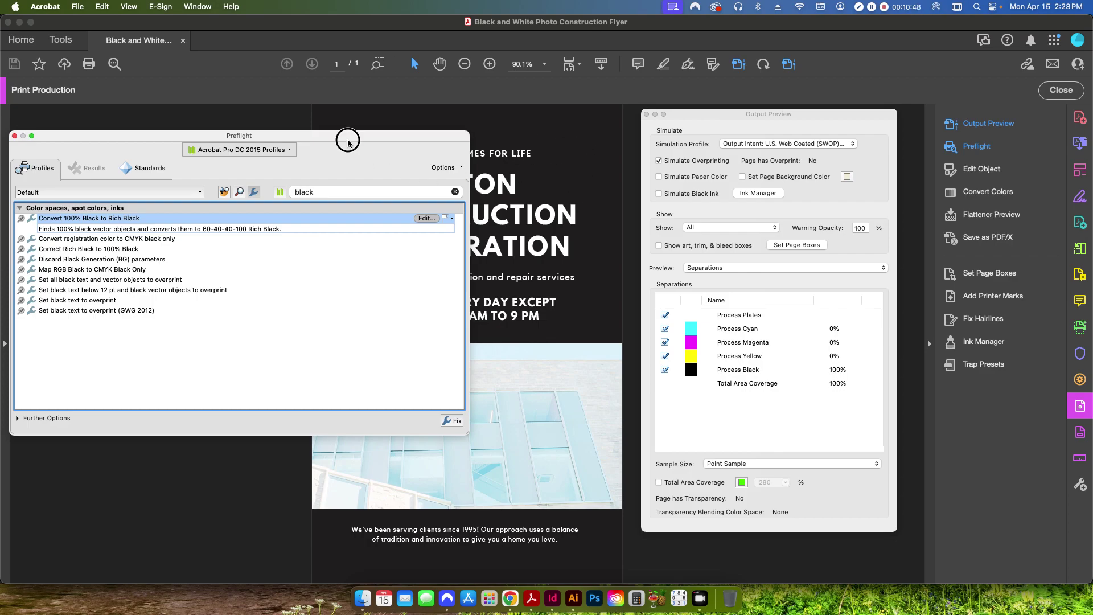
# Step: Filter Preflight to fixups matching 'black' and edit Convert 100% Black to Rich Black
pyautogui.moveTo(348, 138); pyautogui.dragTo(401, 143)
pyautogui.click(275, 200)
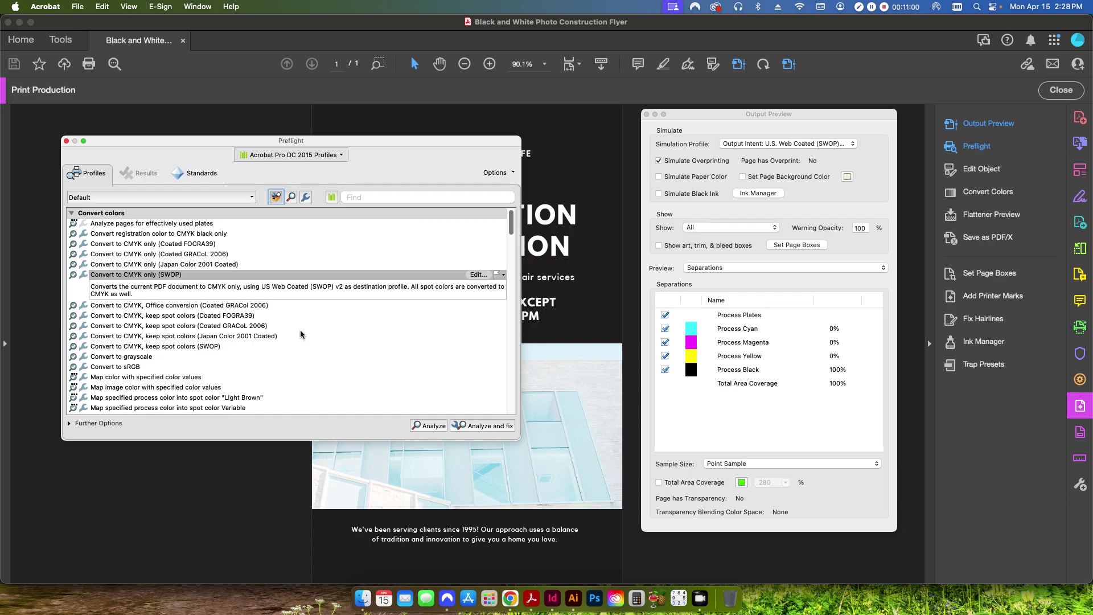
pyautogui.click(365, 197)
pyautogui.click(306, 197)
pyautogui.write('black')
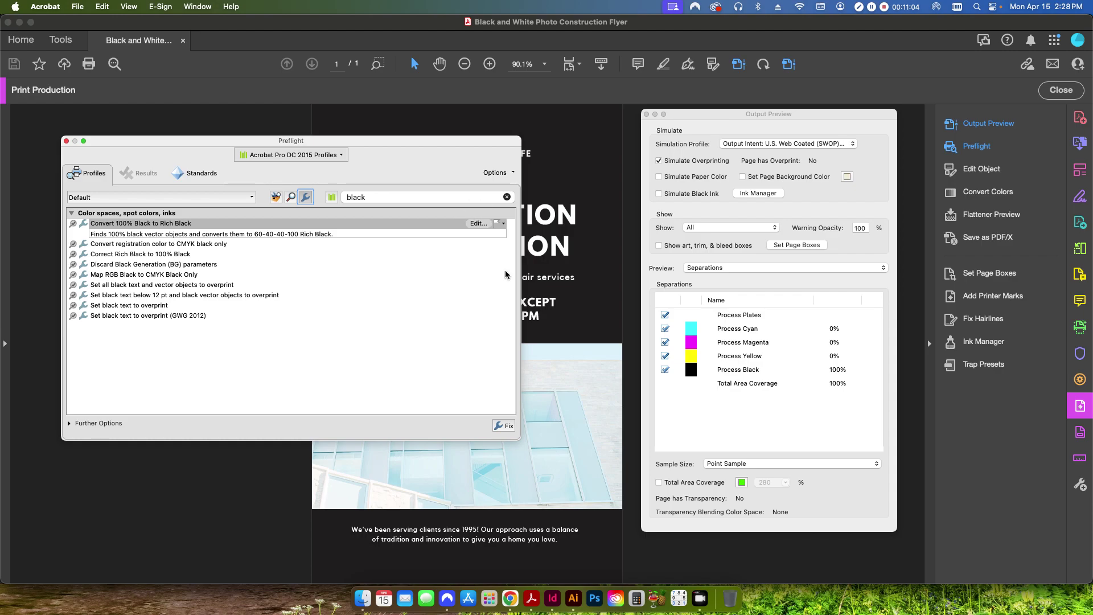
pyautogui.click(478, 223)
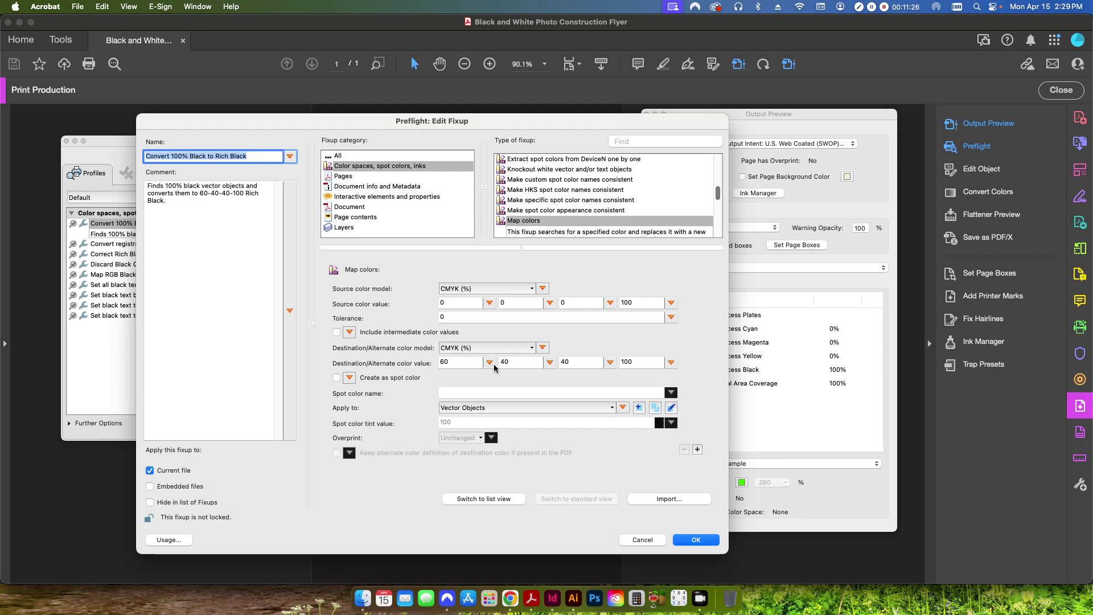
pyautogui.click(453, 412)
pyautogui.click(473, 408)
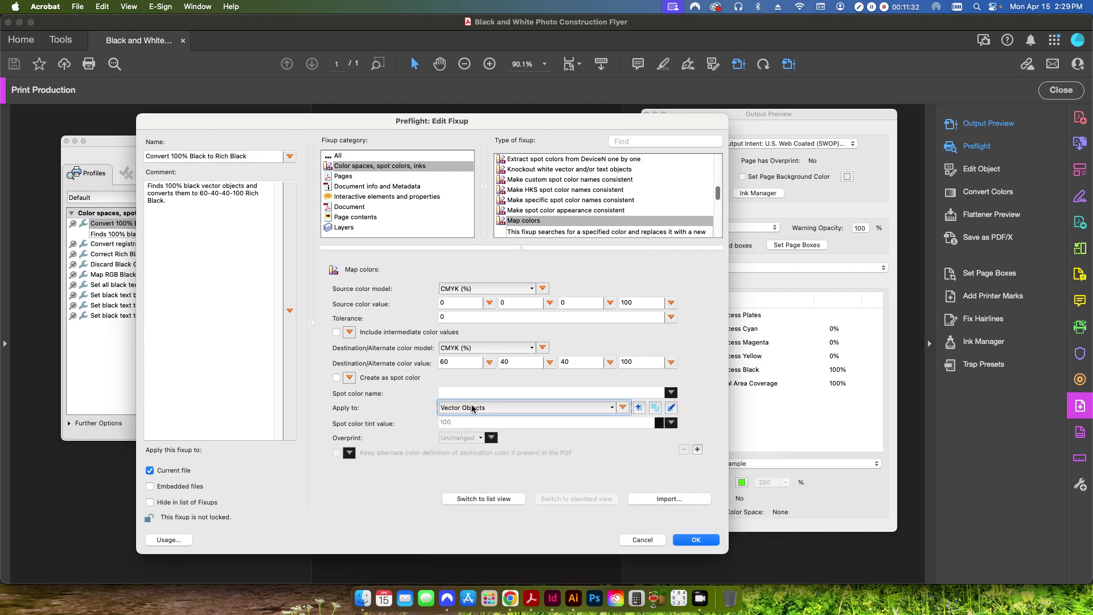
pyautogui.click(472, 408)
pyautogui.click(410, 419)
pyautogui.click(463, 410)
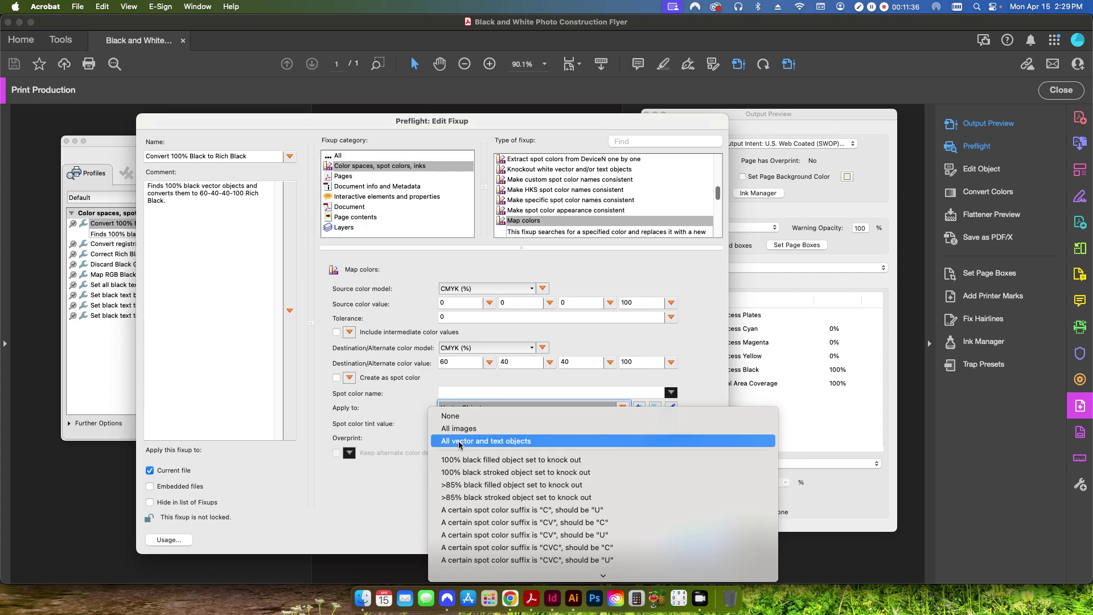
pyautogui.click(410, 422)
pyautogui.click(495, 408)
pyautogui.scroll(-10, 523, 450)
pyautogui.scroll(-20, 533, 451)
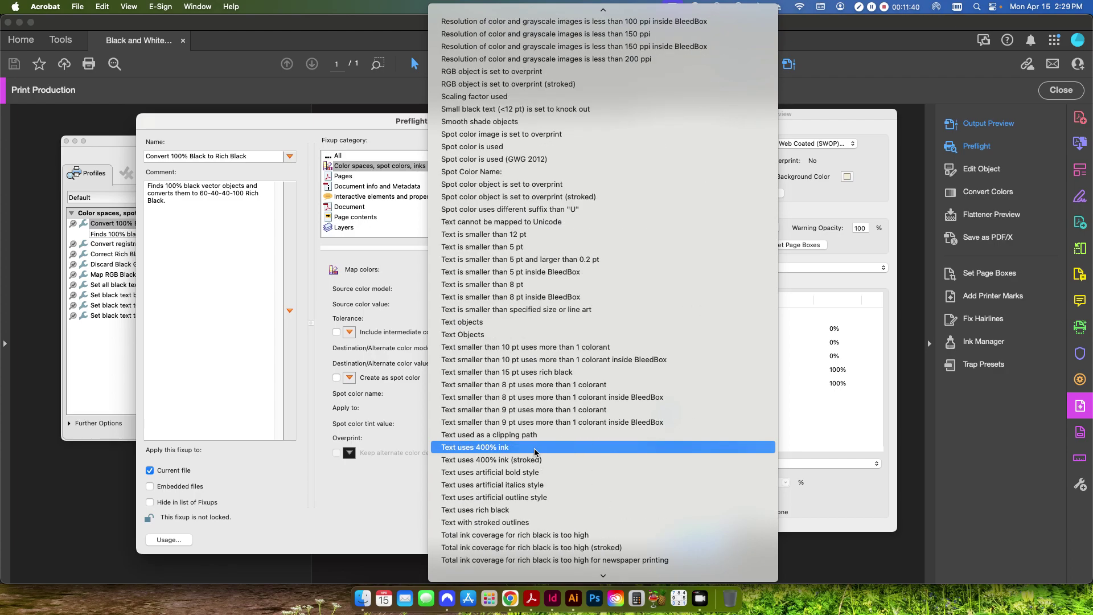
pyautogui.scroll(-5, 534, 452)
pyautogui.click(534, 446)
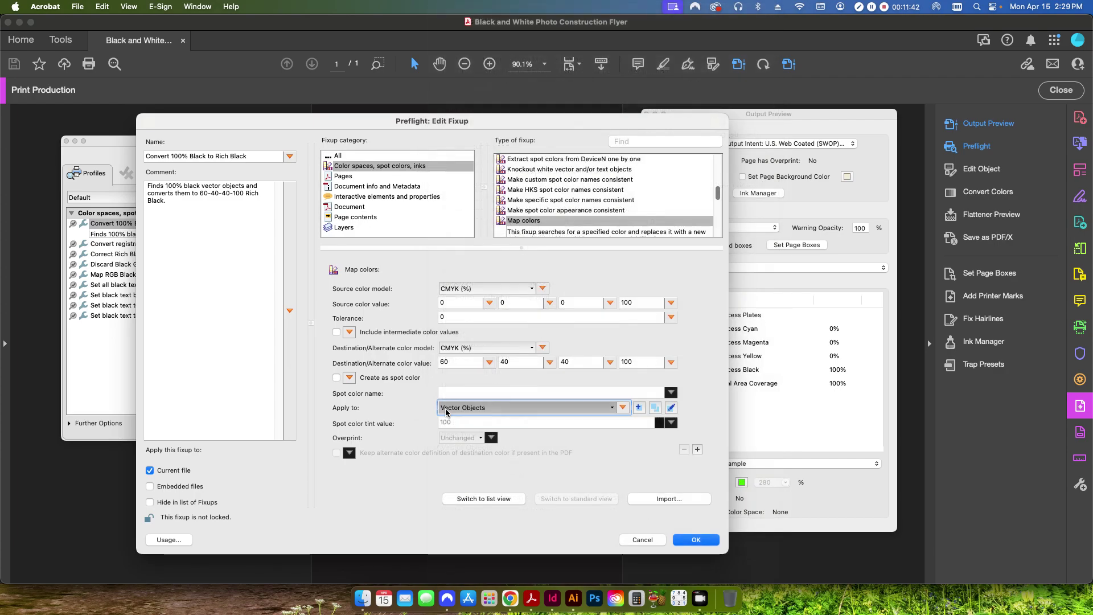
# Step: Edit the Vector Objects check so its single condition reads Is vector object is true
pyautogui.click(671, 409)
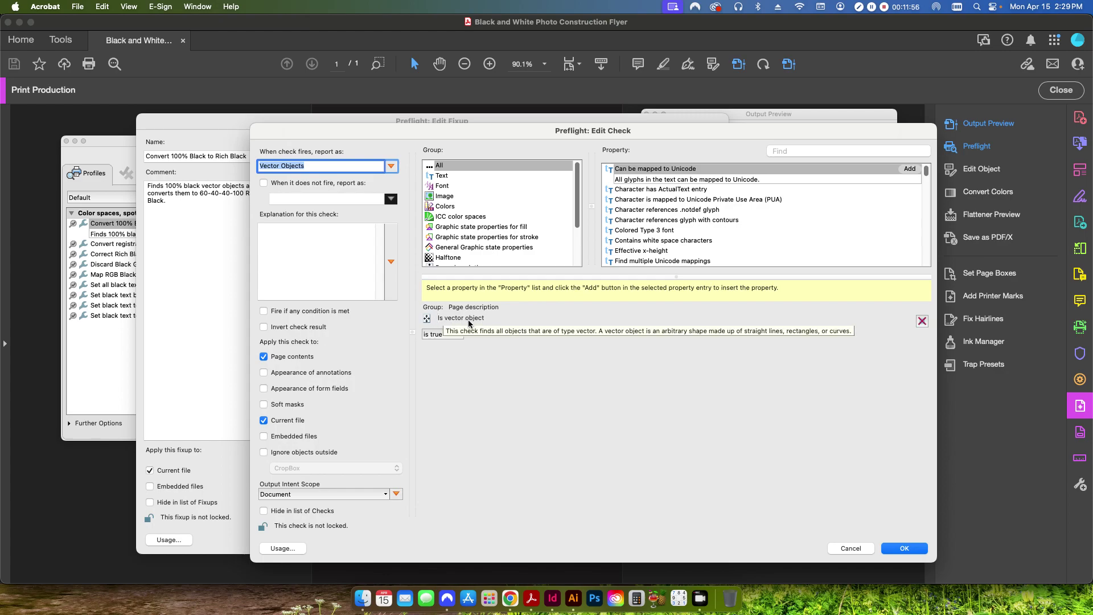
pyautogui.click(812, 150)
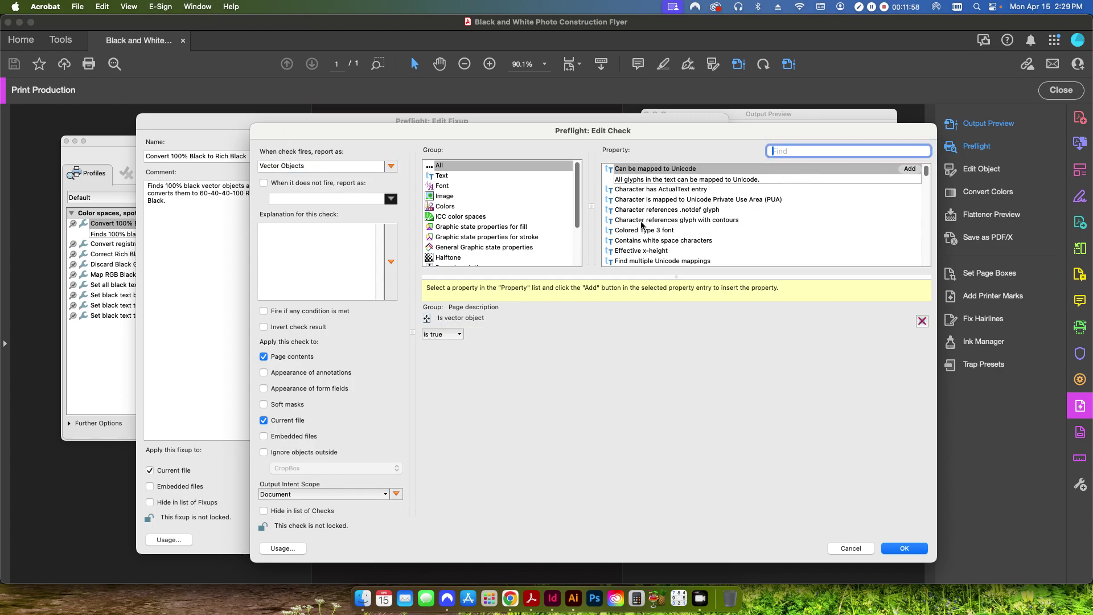
pyautogui.scroll(-3, 487, 240)
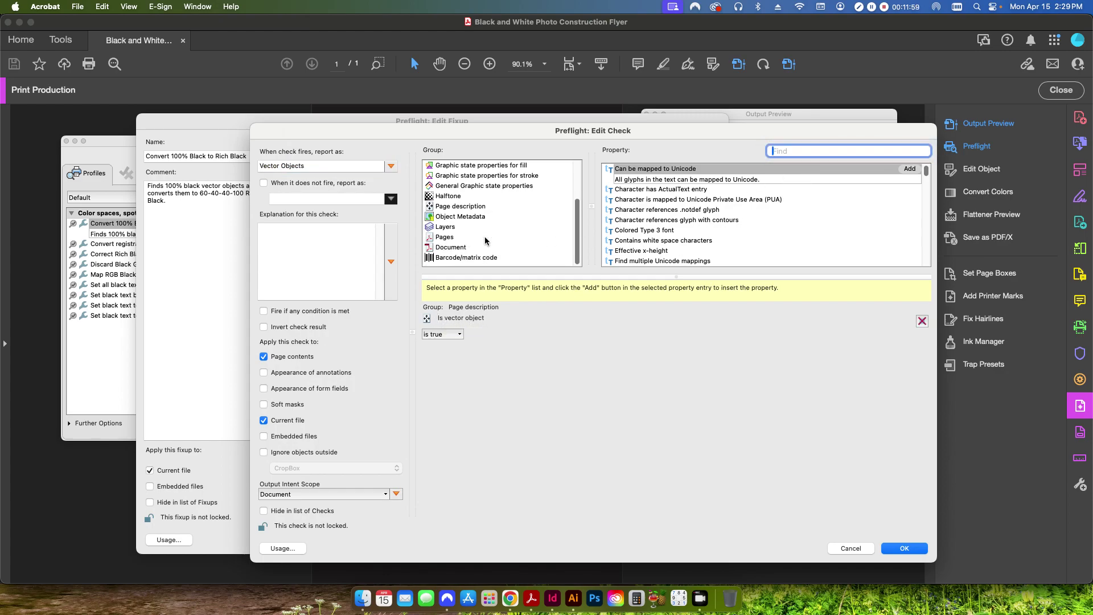
pyautogui.click(464, 210)
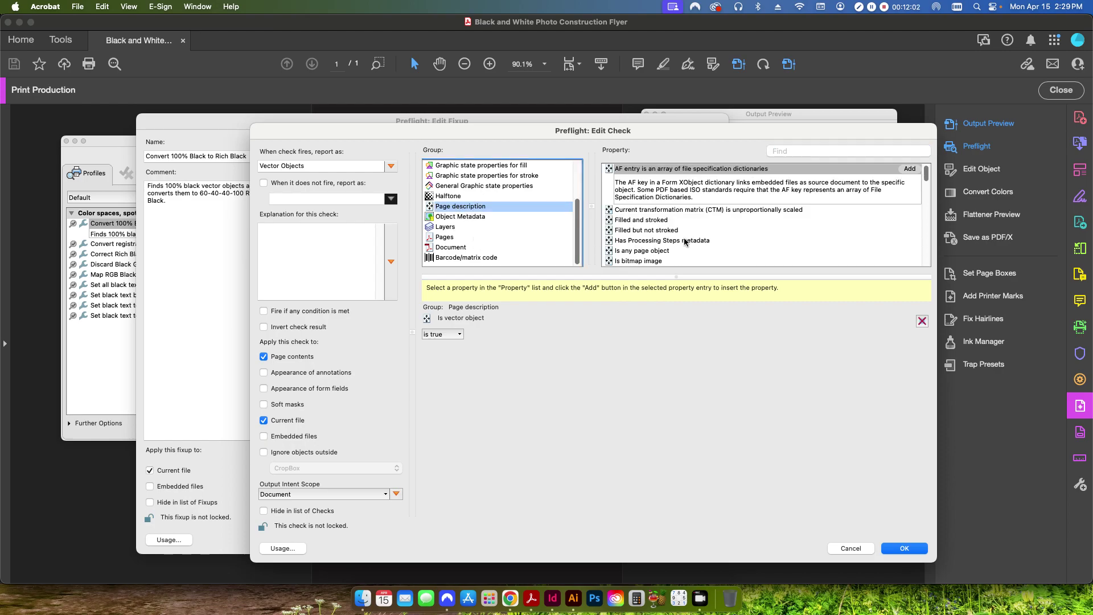
pyautogui.scroll(-10, 684, 242)
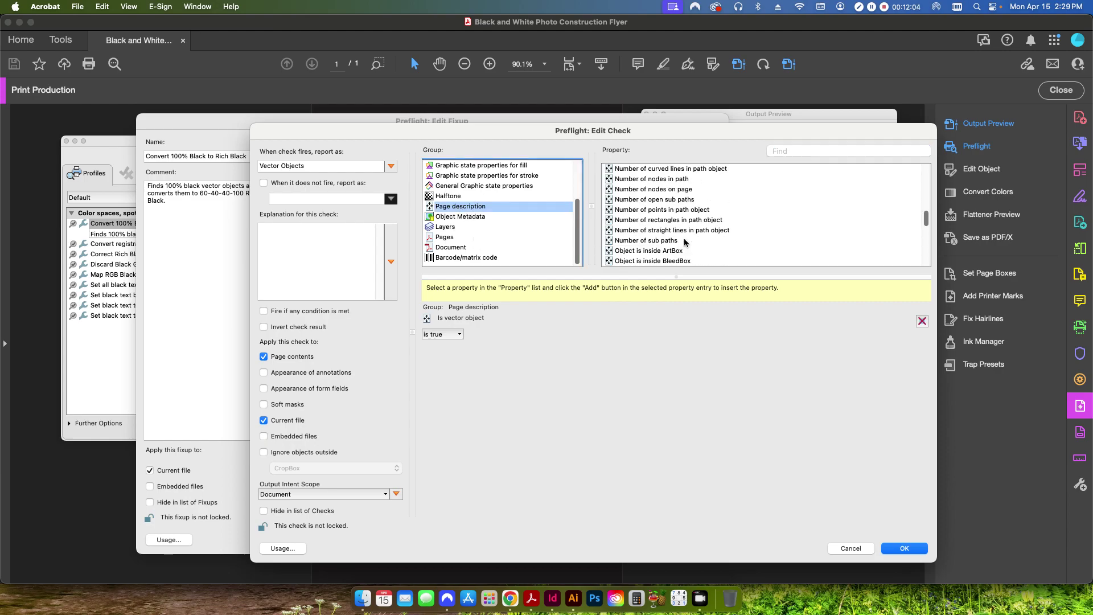
pyautogui.scroll(5, 685, 241)
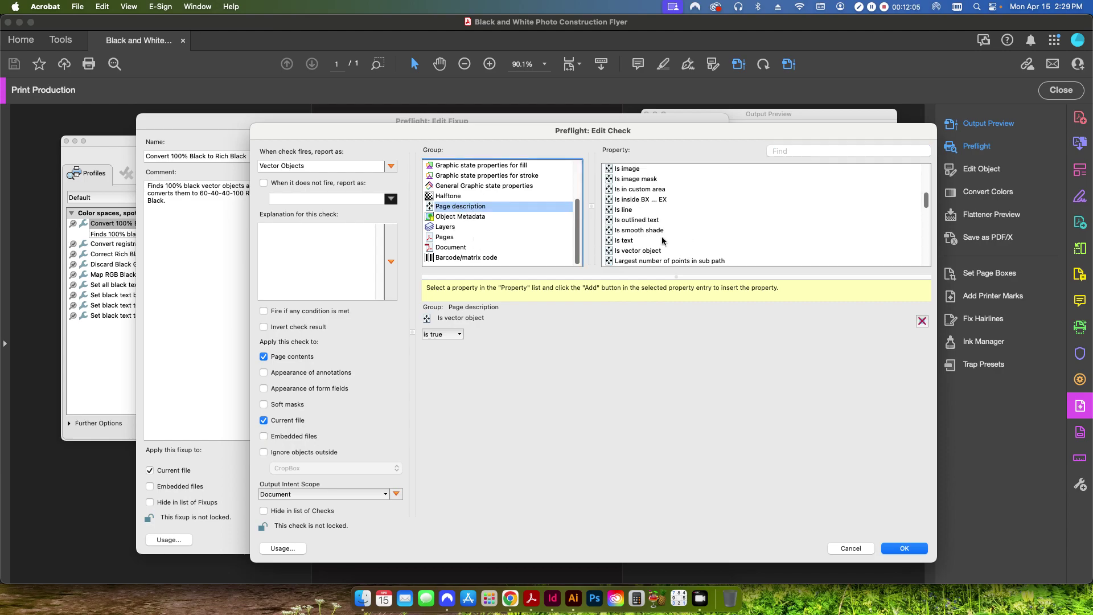
pyautogui.click(633, 251)
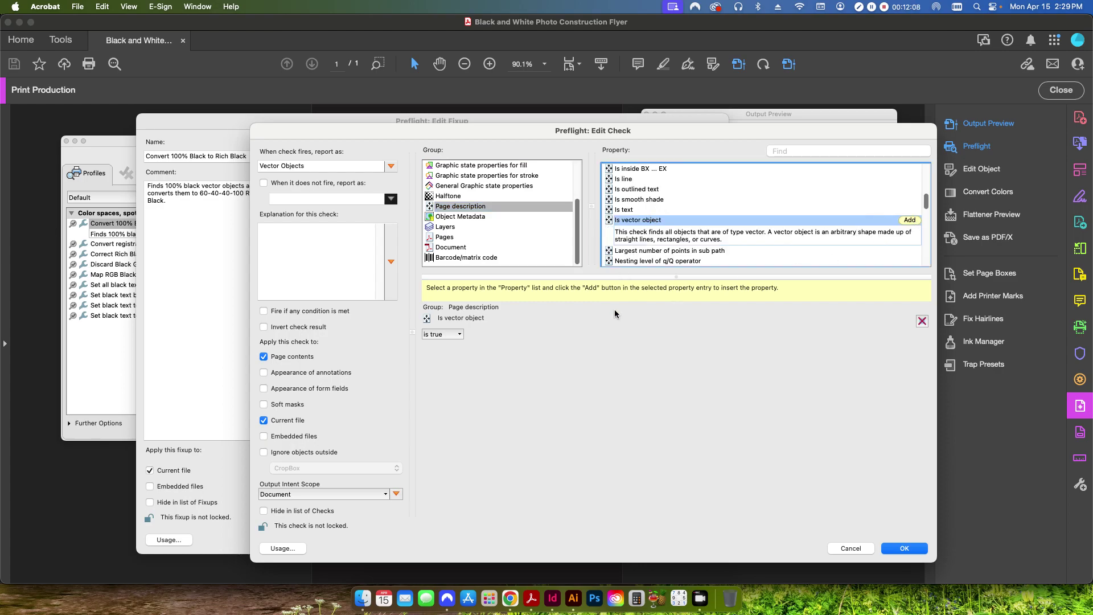
pyautogui.click(459, 335)
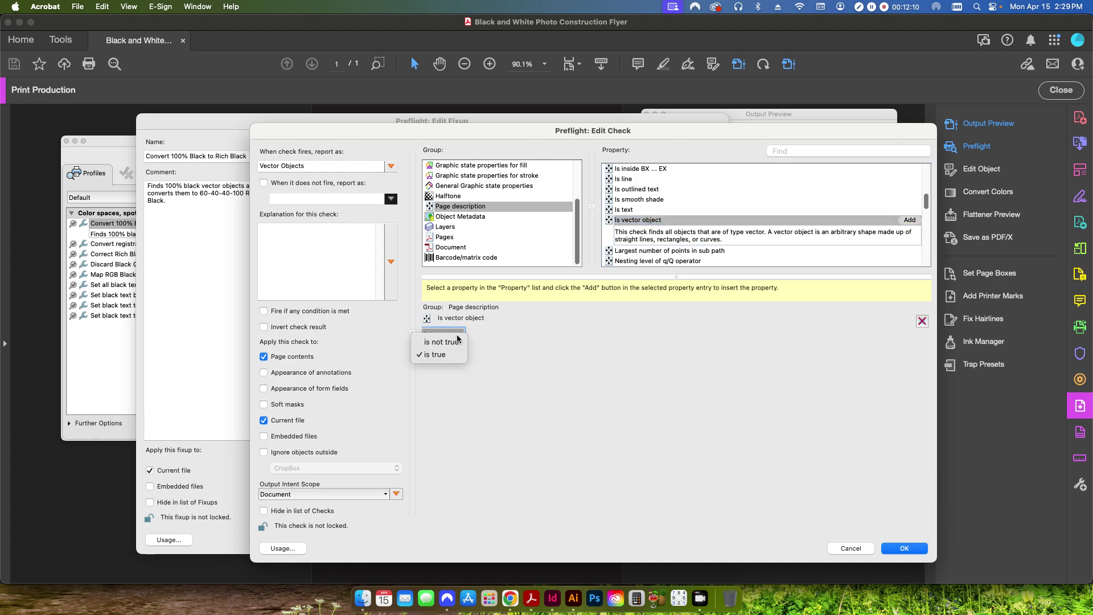
pyautogui.click(436, 354)
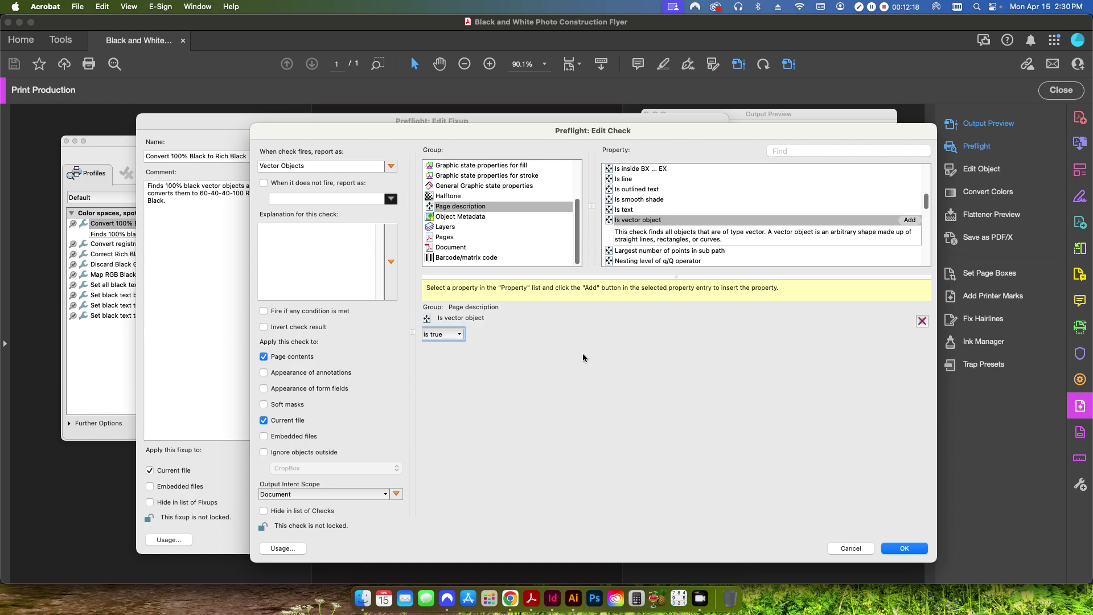
# Step: Close the check editor unchanged, keeping Vector Objects as the fixup's target
pyautogui.click(846, 550)
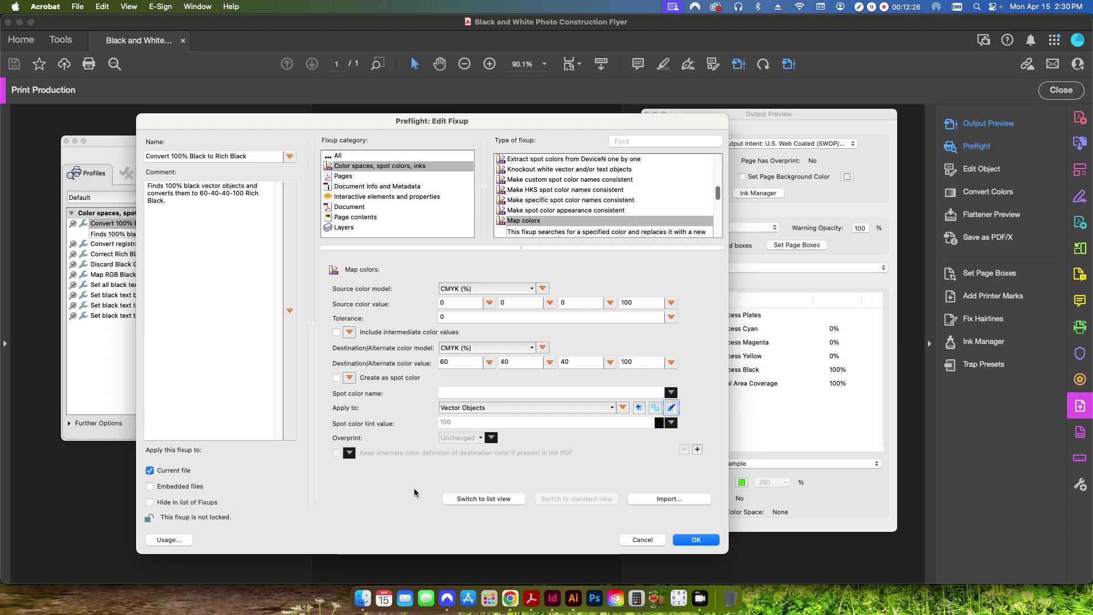
pyautogui.click(527, 408)
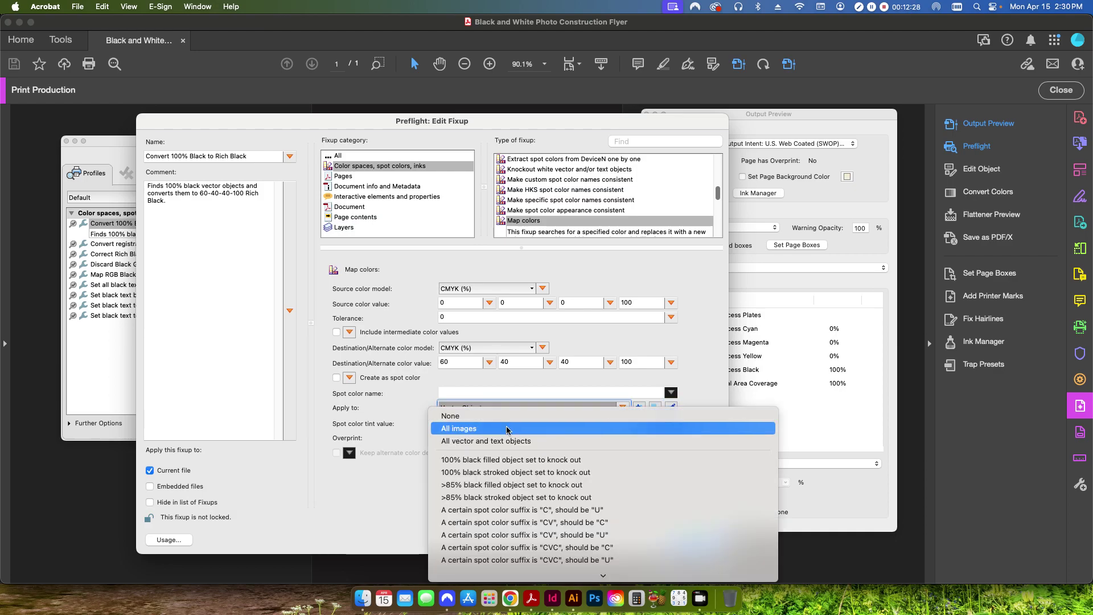
pyautogui.click(397, 496)
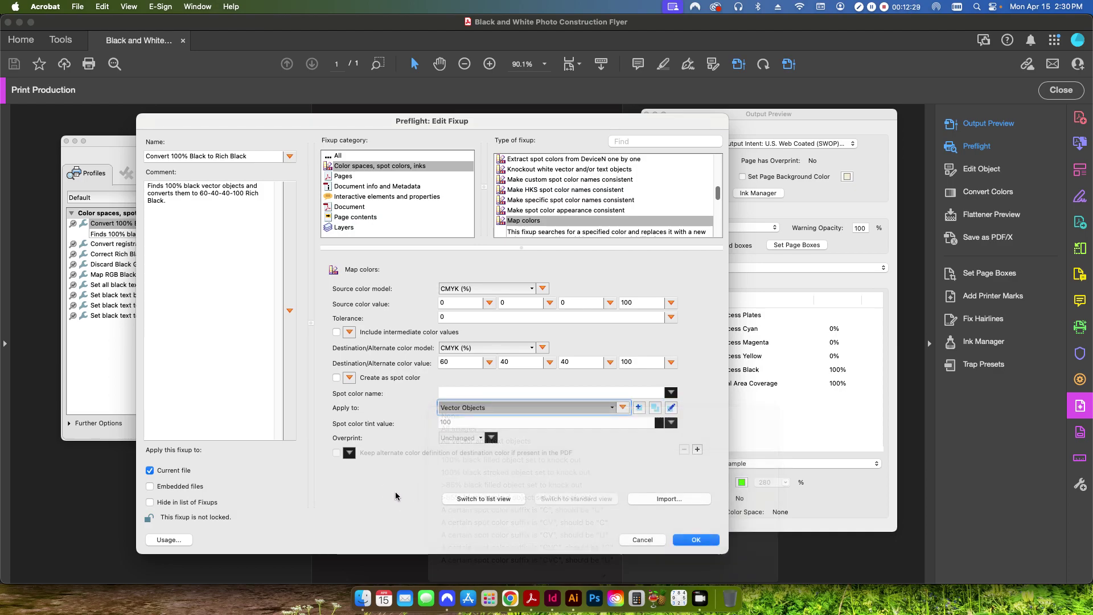
pyautogui.click(478, 413)
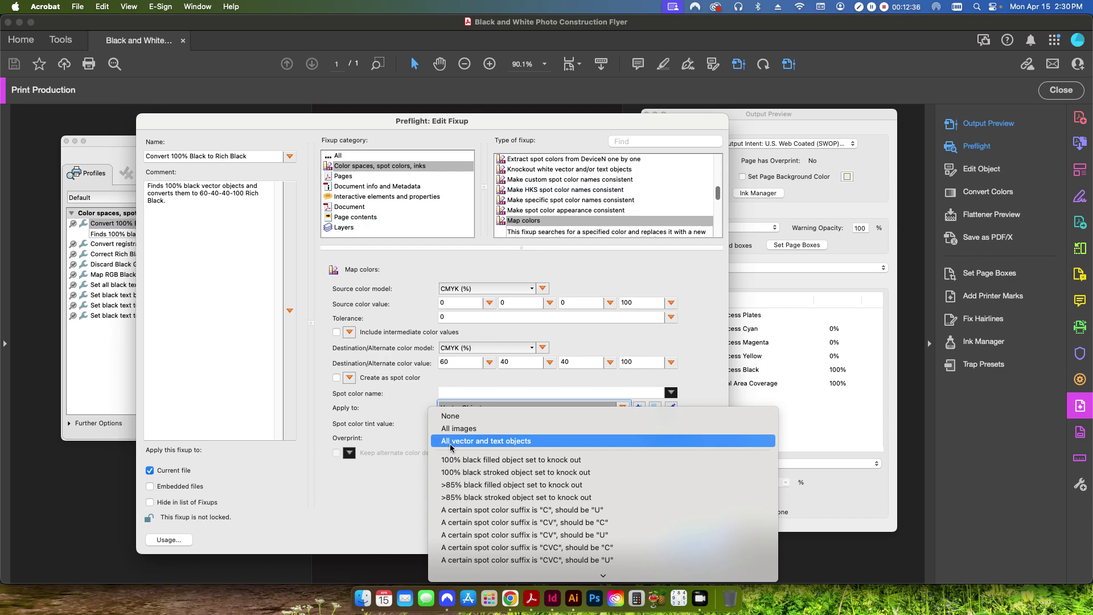
pyautogui.click(405, 480)
# Step: Rearrange the fixup editor and Preflight window beside the separations, then confirm the fixup settings
pyautogui.moveTo(359, 125); pyautogui.dragTo(736, 297)
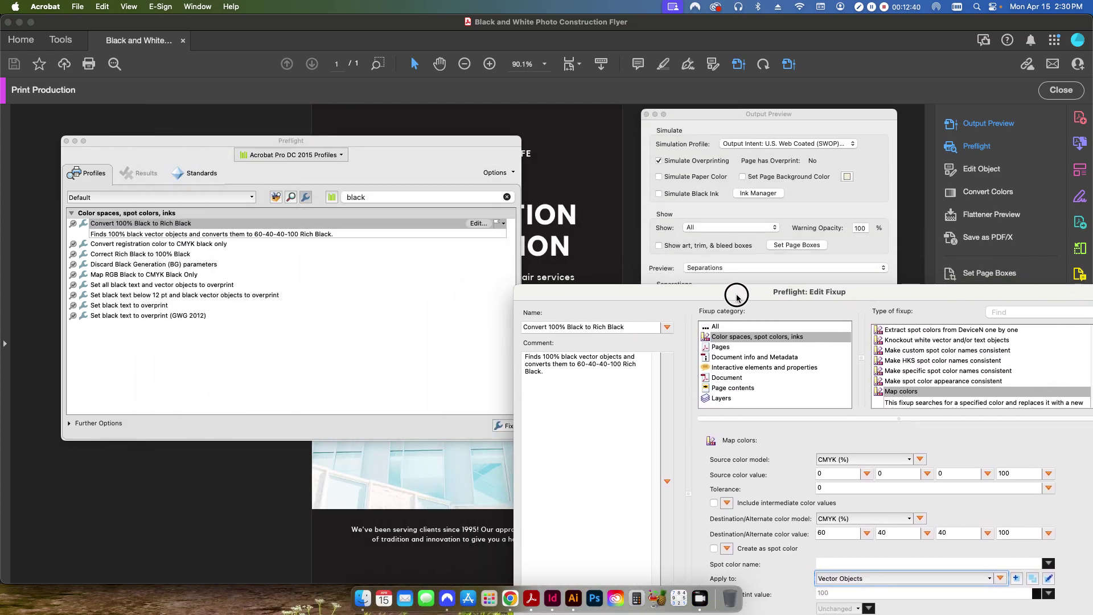
pyautogui.moveTo(598, 291); pyautogui.dragTo(763, 314)
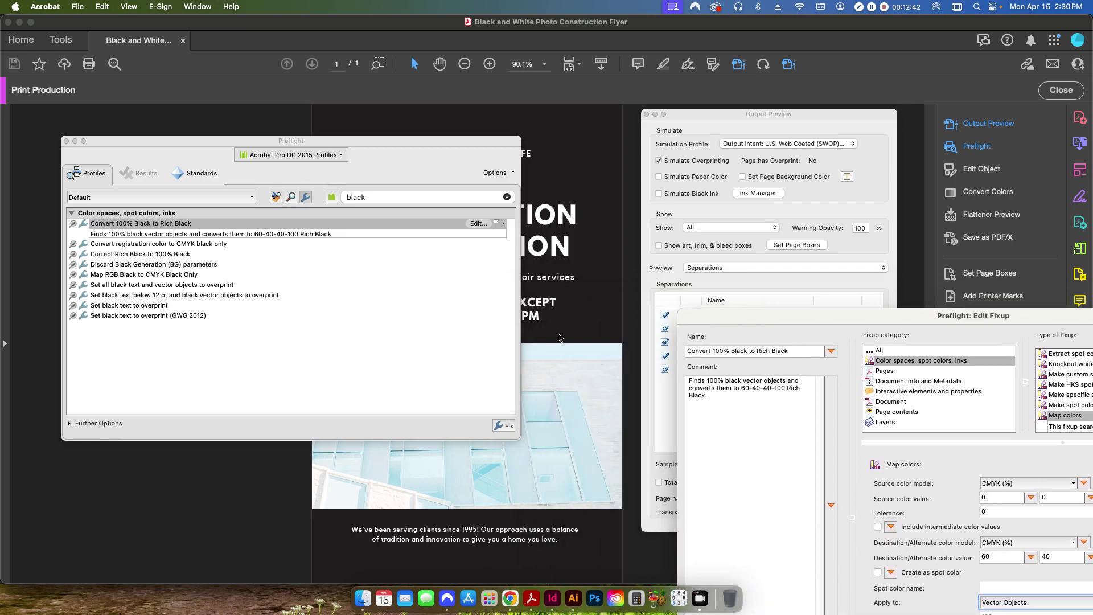
pyautogui.moveTo(405, 161); pyautogui.dragTo(266, 139)
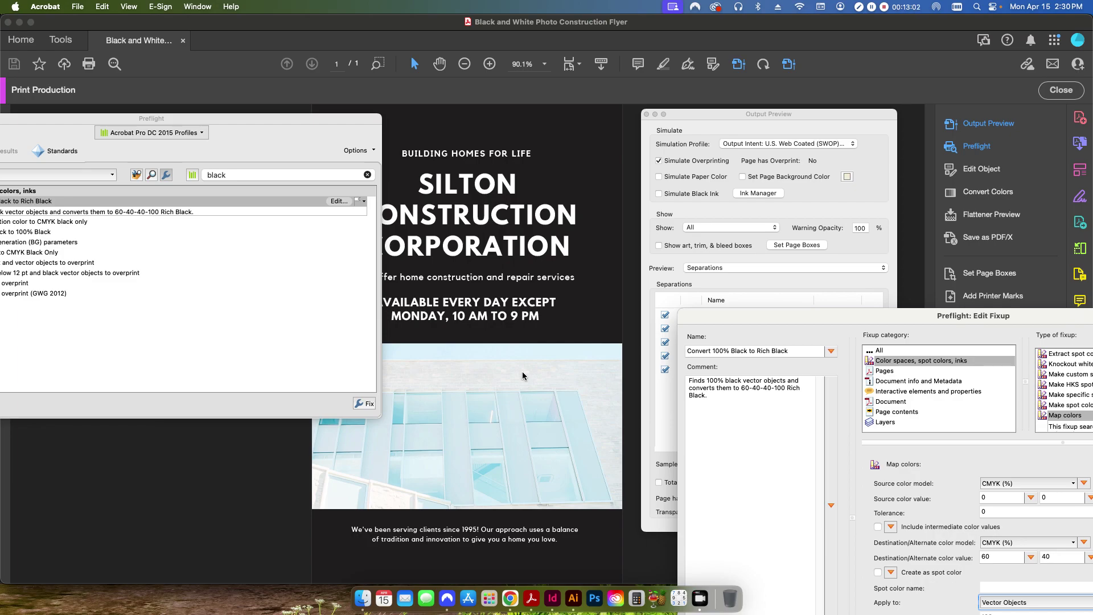
pyautogui.moveTo(723, 312); pyautogui.dragTo(195, 101)
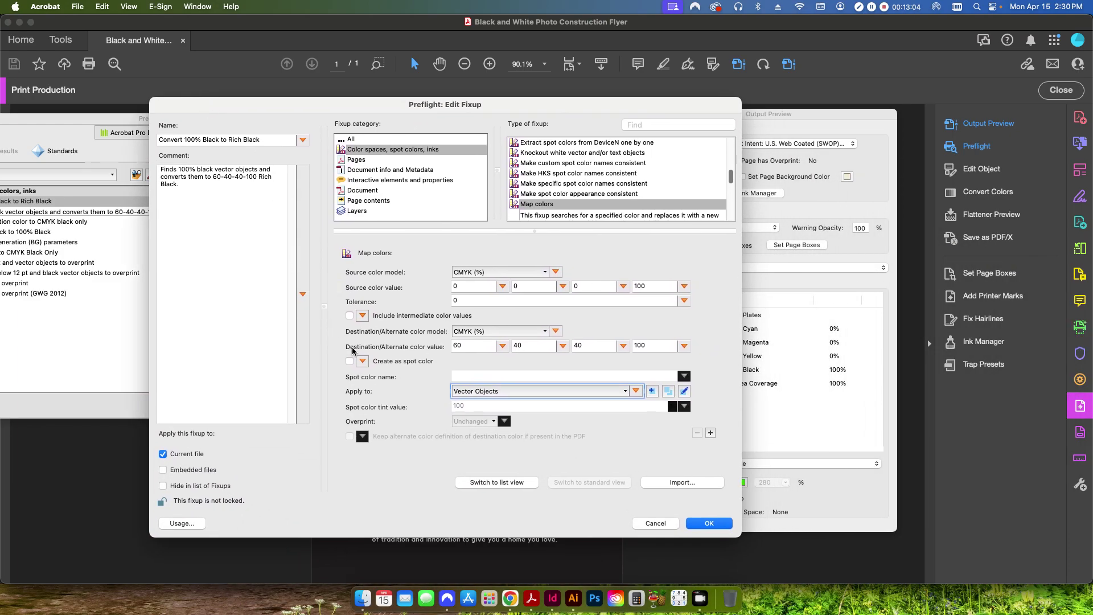
pyautogui.click(464, 396)
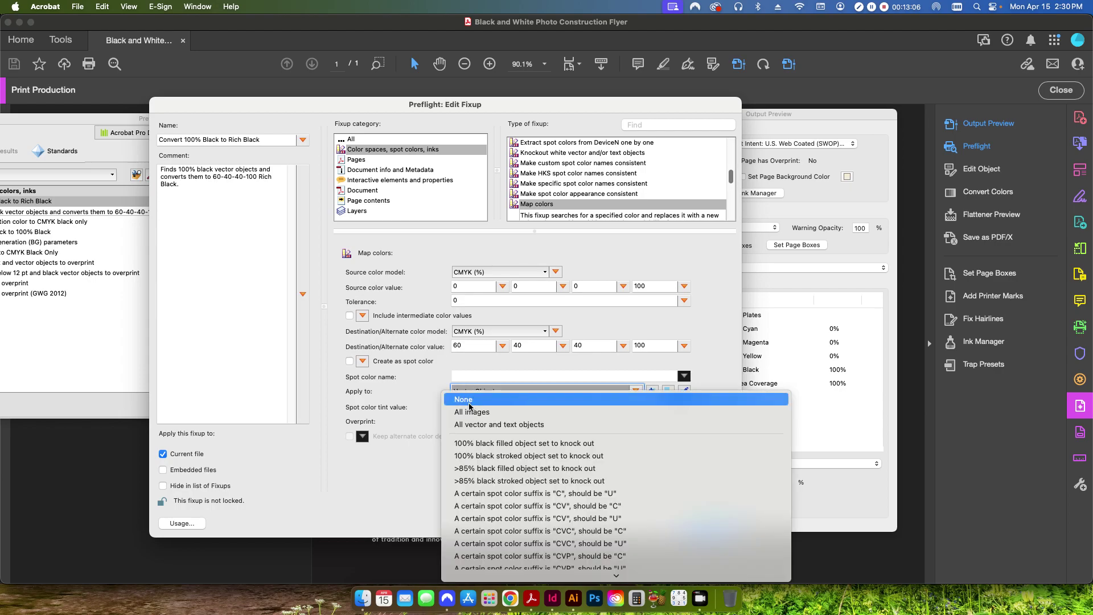
pyautogui.click(422, 402)
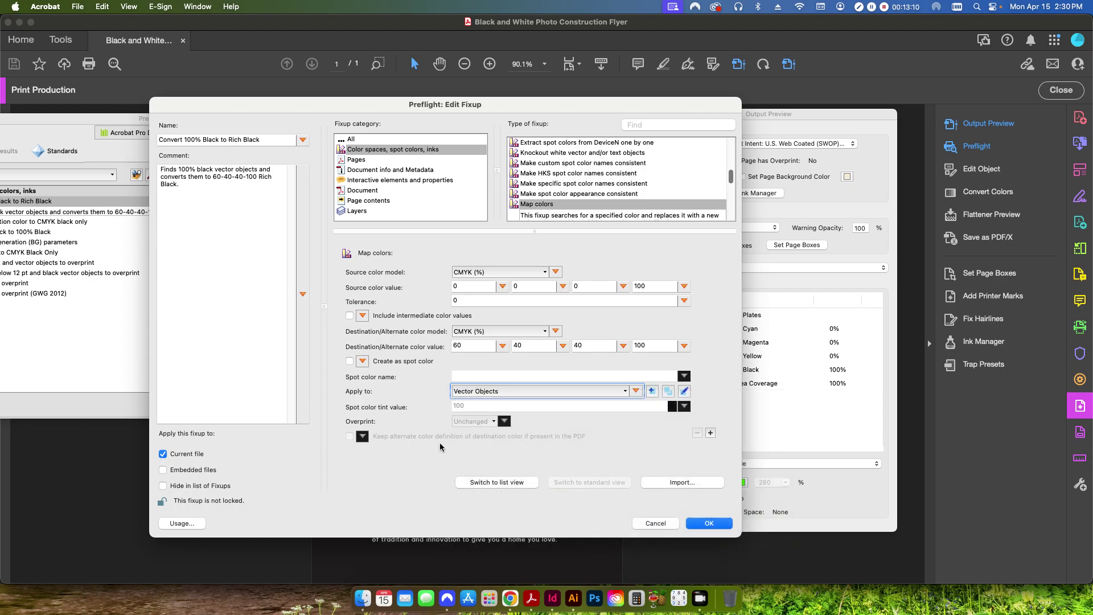
pyautogui.click(709, 523)
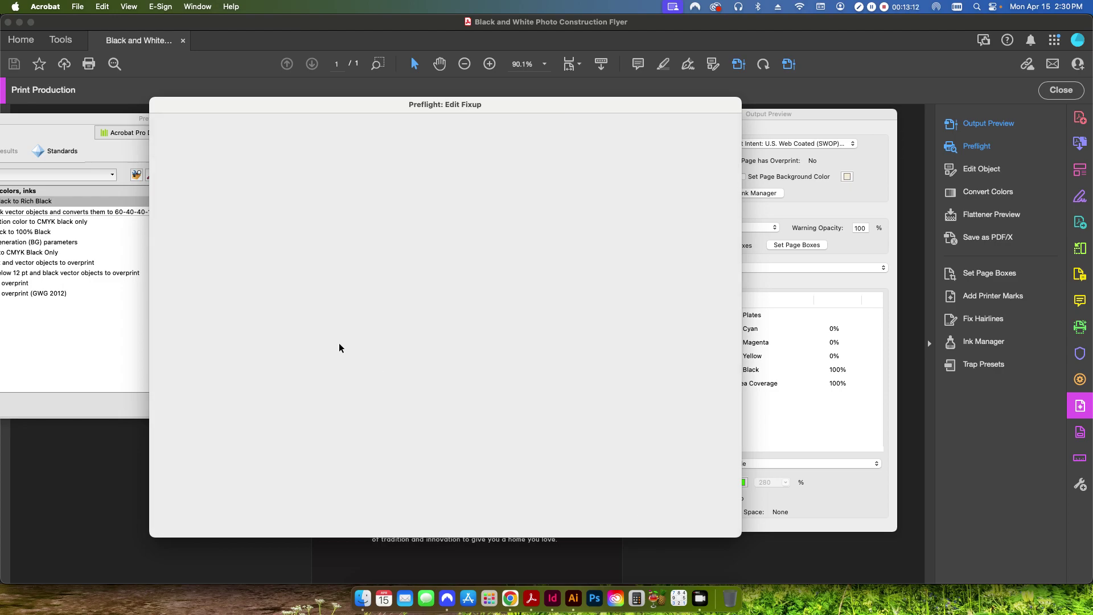
pyautogui.moveTo(193, 119); pyautogui.dragTo(336, 150)
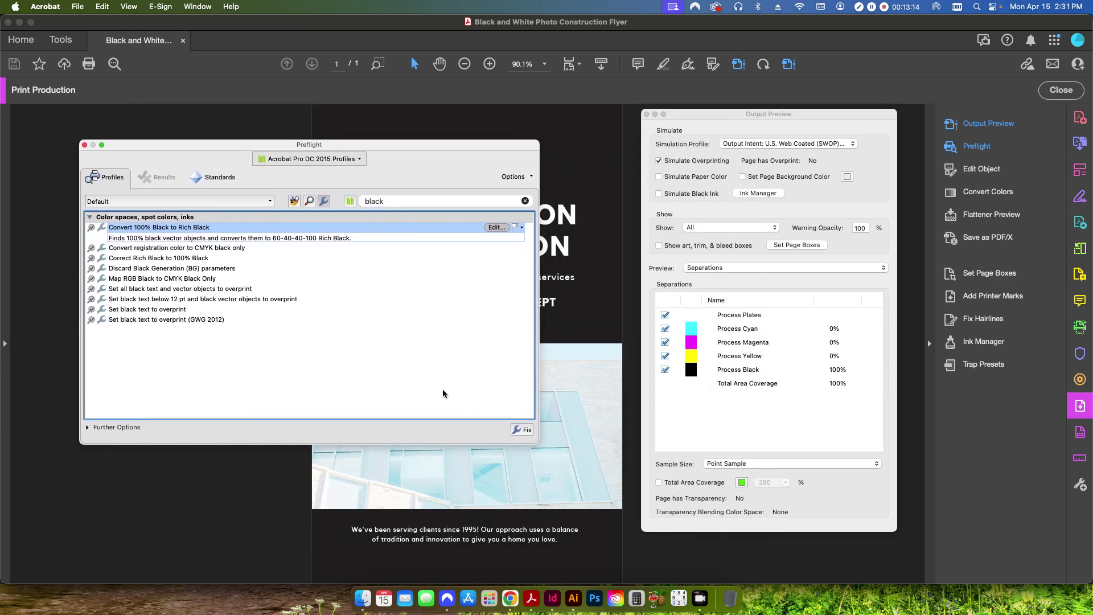
# Step: Run the rich-black fixup, save as Construction Flyer 100% Black_Converted, and close the Preflight results
pyautogui.click(514, 431)
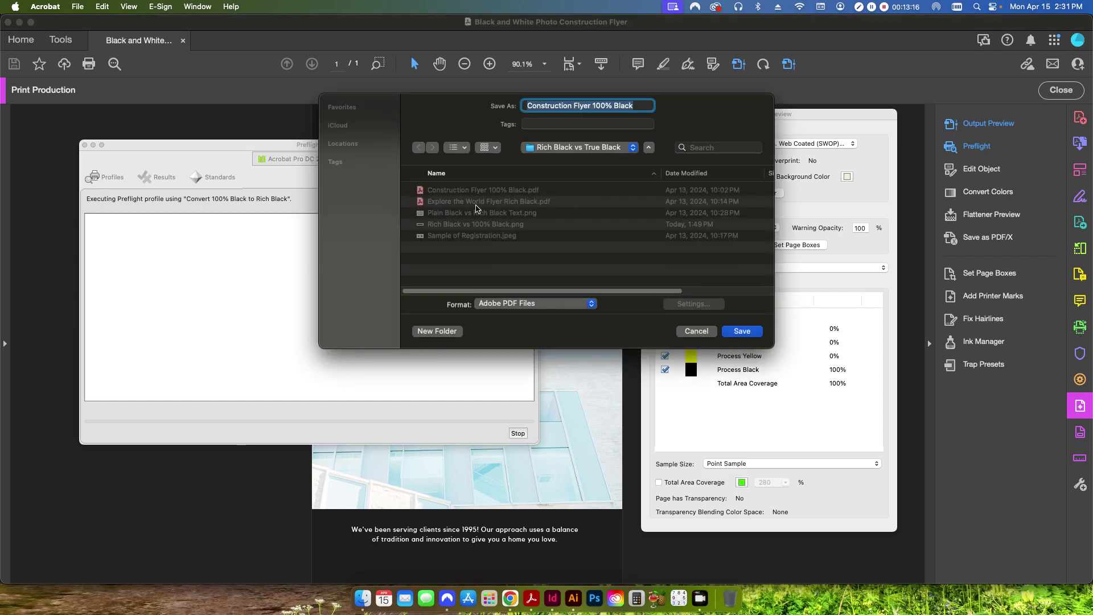
pyautogui.write('_Converted')
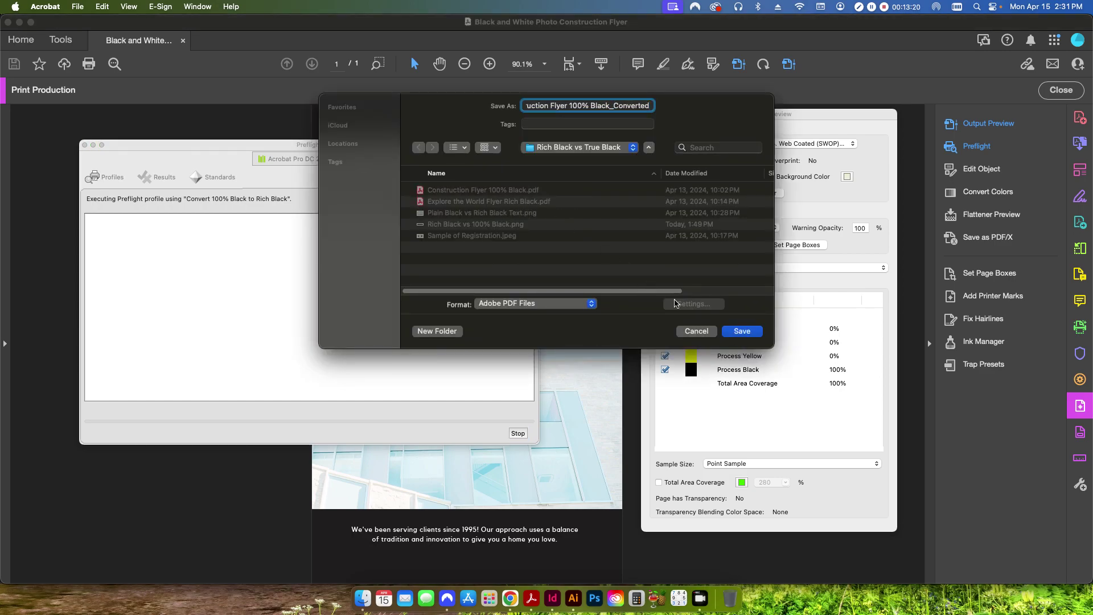
pyautogui.click(735, 335)
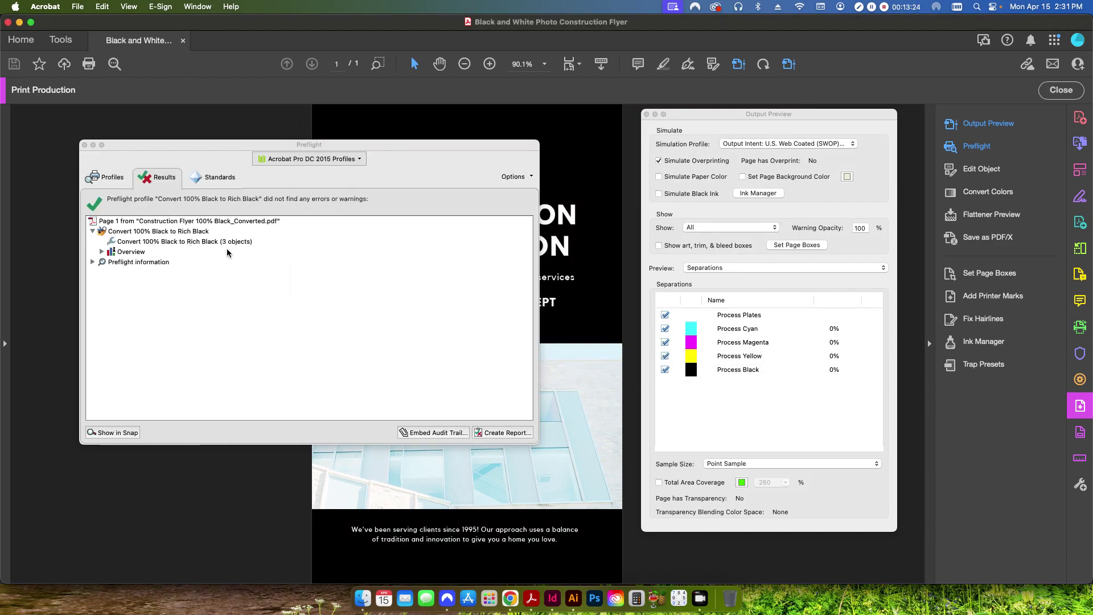
pyautogui.click(85, 144)
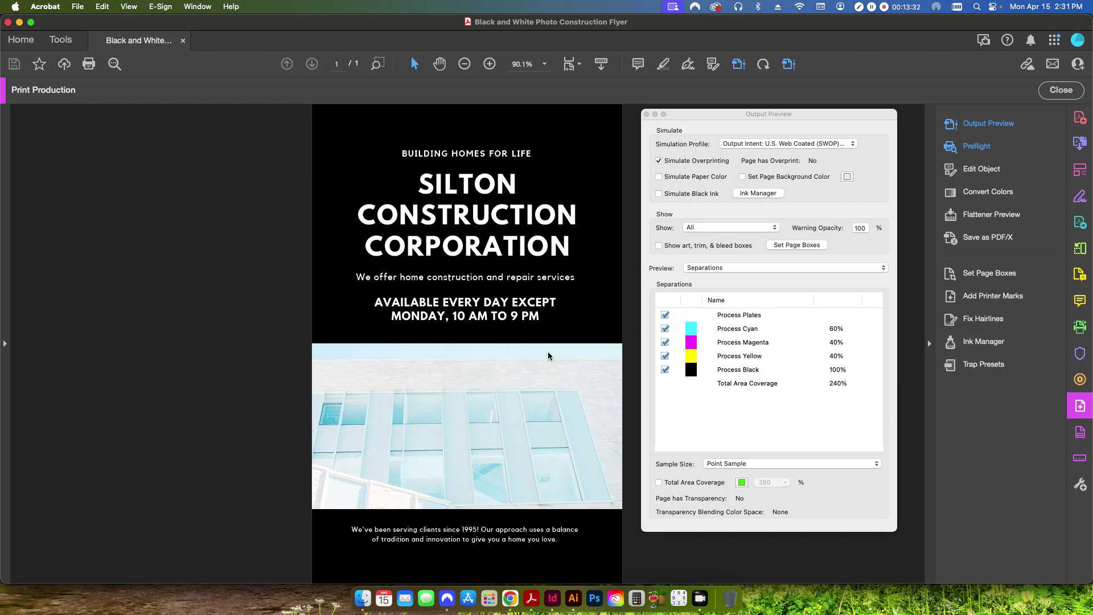
# Step: Open the original Construction Flyer 100% Black PDF and close Output Preview and print production tools
pyautogui.click(363, 598)
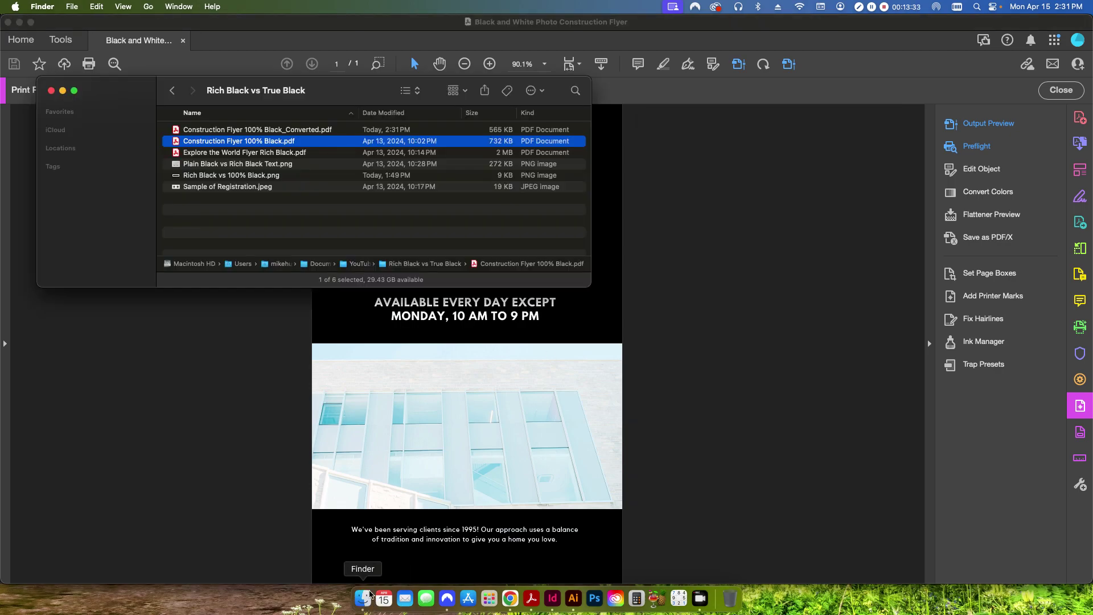
pyautogui.doubleClick(248, 142)
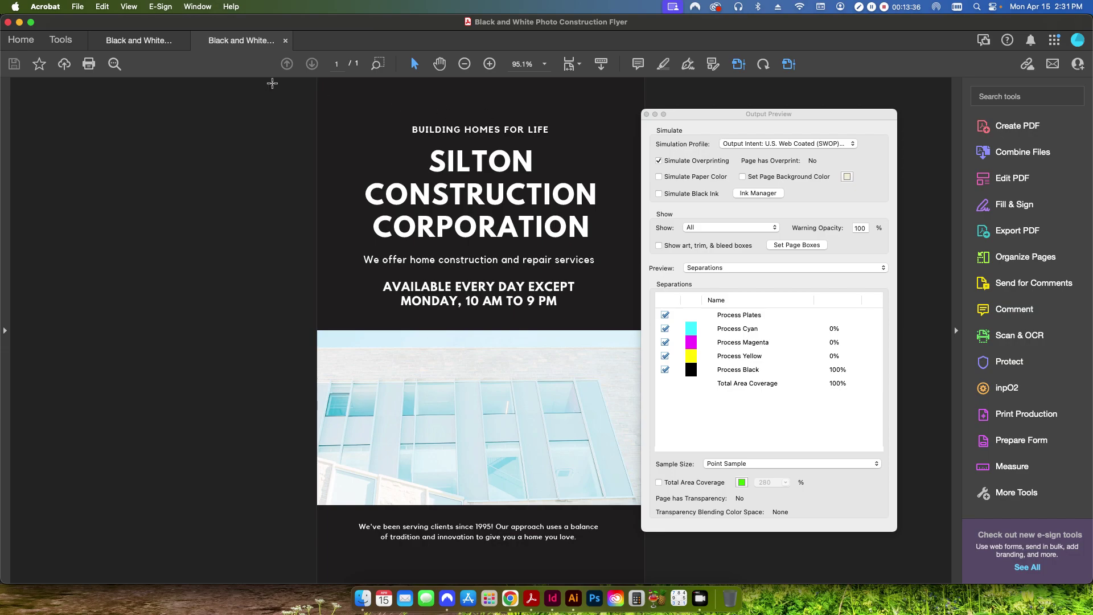
pyautogui.click(165, 44)
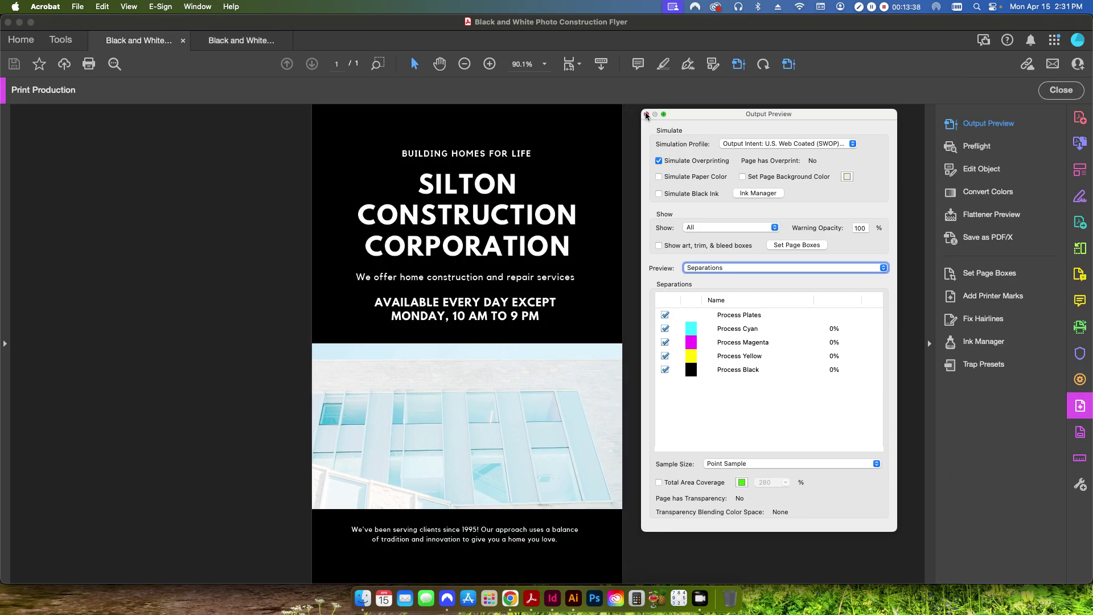
pyautogui.click(647, 115)
pyautogui.click(1047, 98)
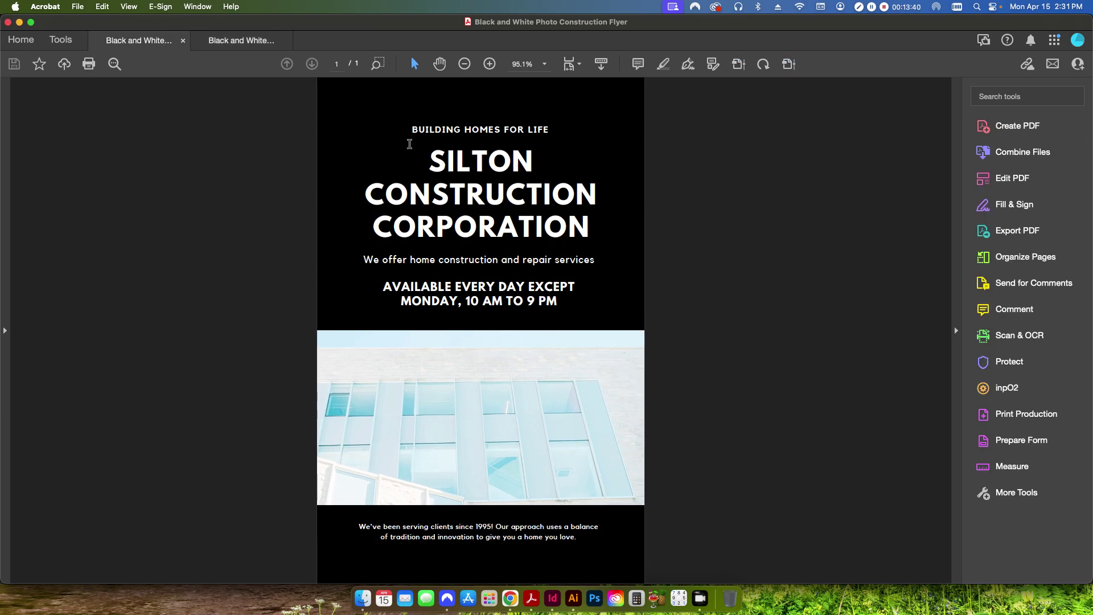
# Step: Compare the original and converted flyer tabs back and forth, then close both documents
pyautogui.click(238, 46)
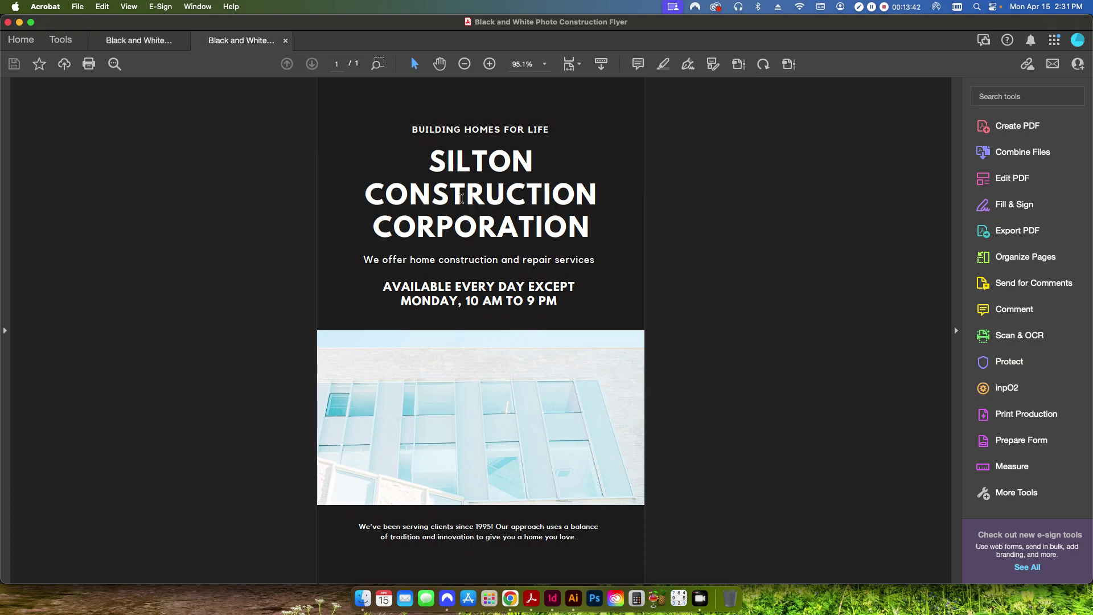
pyautogui.click(149, 46)
pyautogui.click(232, 46)
pyautogui.click(132, 45)
pyautogui.click(223, 46)
pyautogui.click(149, 46)
pyautogui.click(223, 47)
pyautogui.click(151, 46)
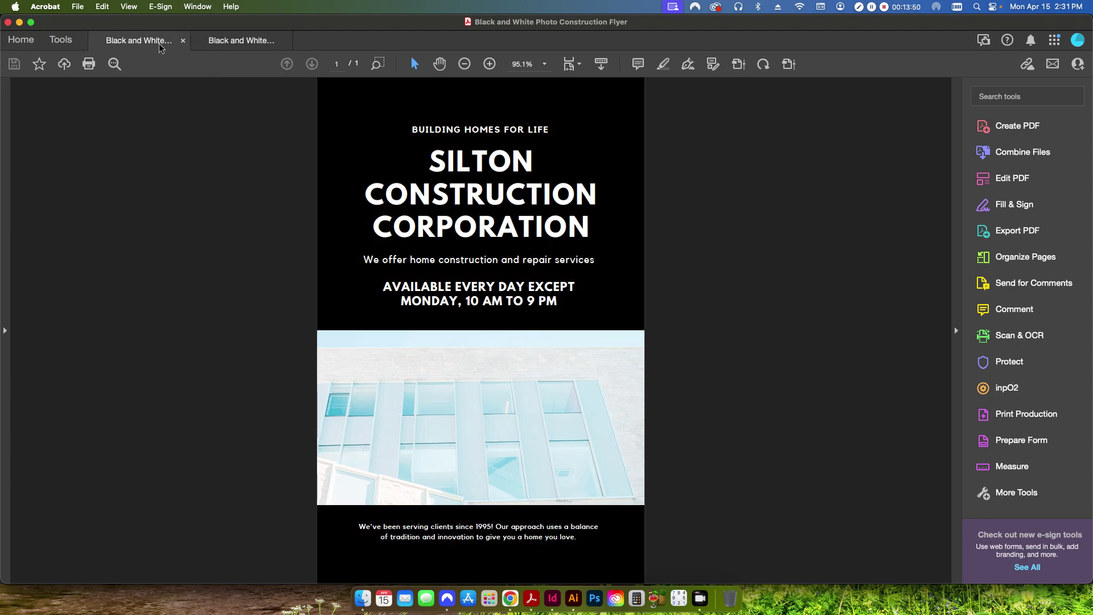
pyautogui.click(242, 41)
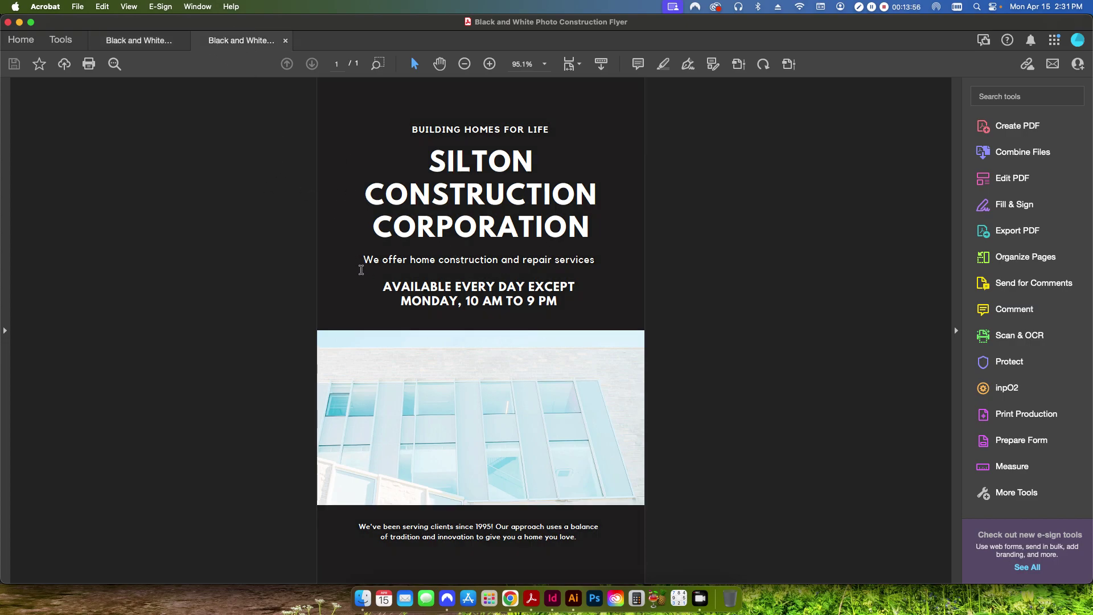
pyautogui.press('super+w')
pyautogui.press('super+w')
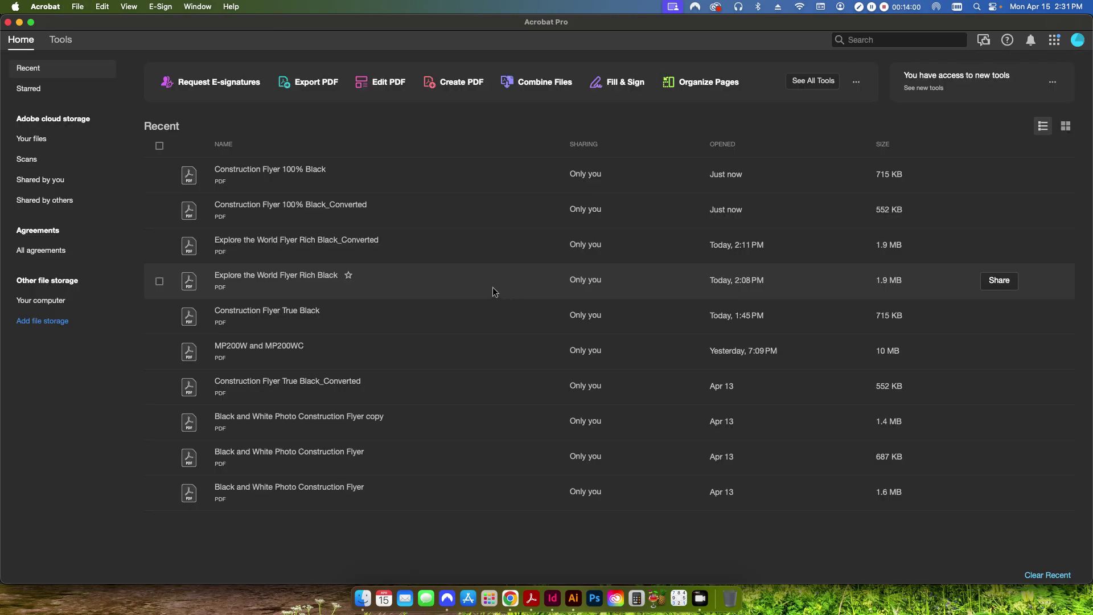
# Step: Open Explore the World Flyer Rich Black.pdf from the flyer folder
pyautogui.press('super+Tab')
pyautogui.click(264, 205)
pyautogui.doubleClick(260, 152)
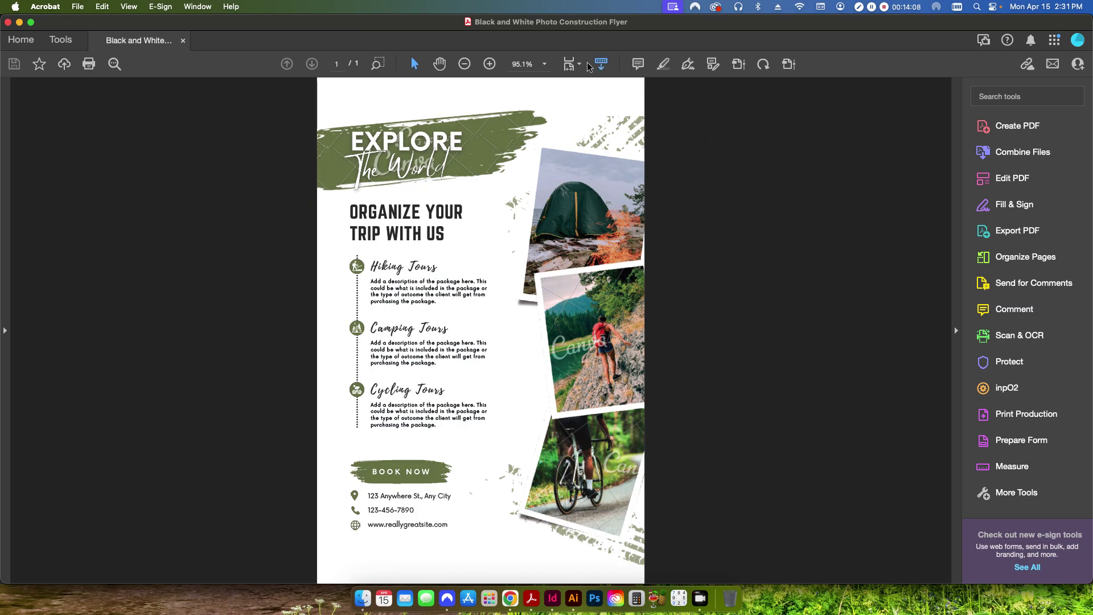
# Step: Zoom into the ORGANIZE YOUR TRIP WITH US heading, show Output Preview, fit the page, open print production
pyautogui.click(379, 64)
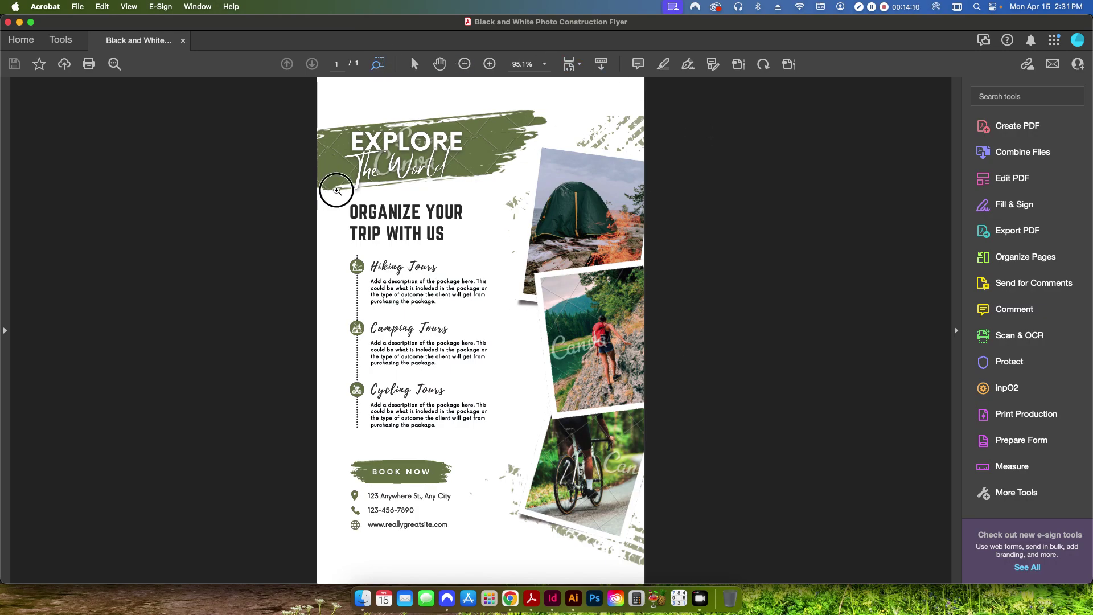
pyautogui.moveTo(356, 189); pyautogui.dragTo(543, 331)
pyautogui.click(788, 65)
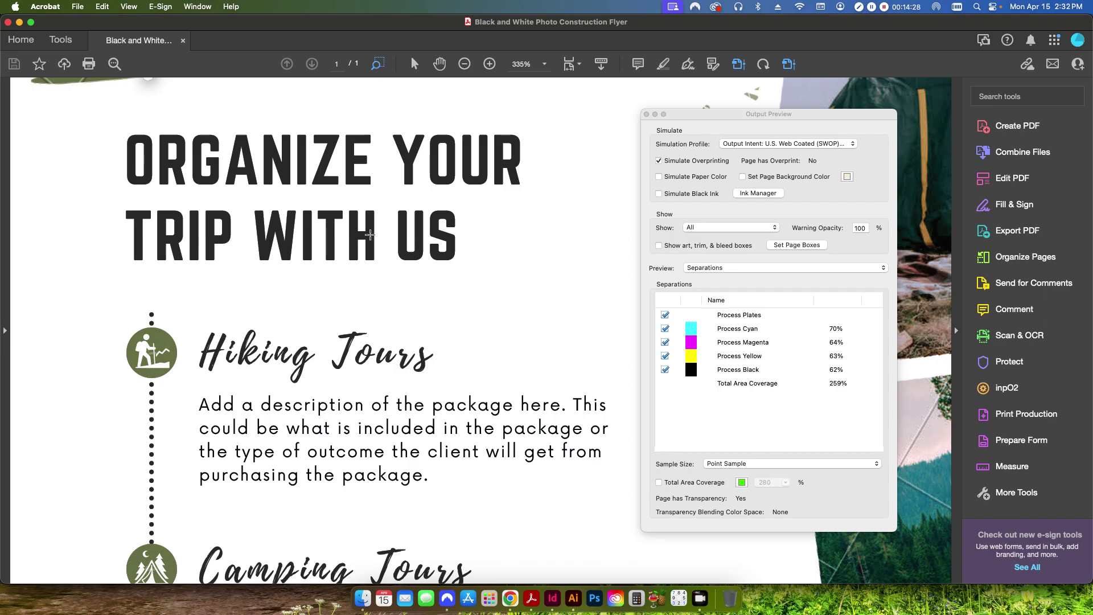
pyautogui.press('super+0')
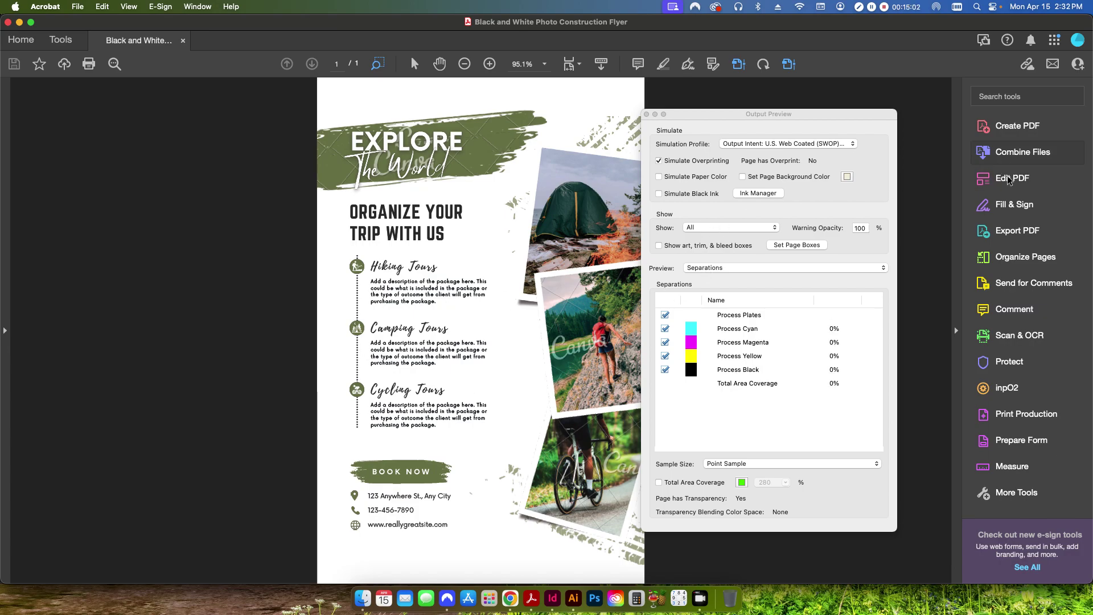
pyautogui.click(1010, 420)
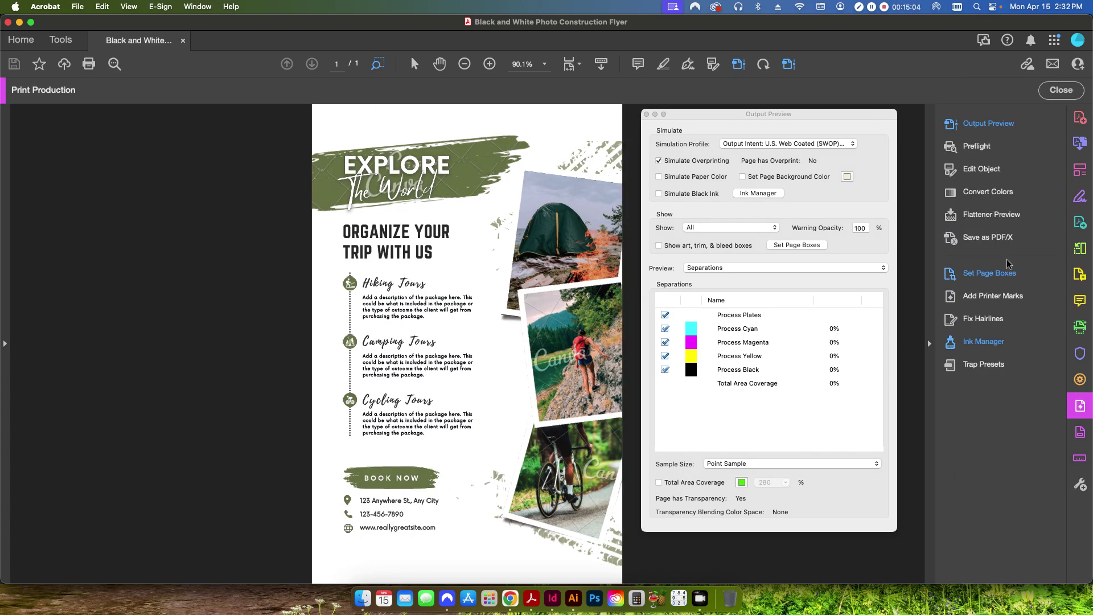
# Step: Open the Correct Rich Black to 100% Black fixup to review its Map colors settings
pyautogui.click(993, 150)
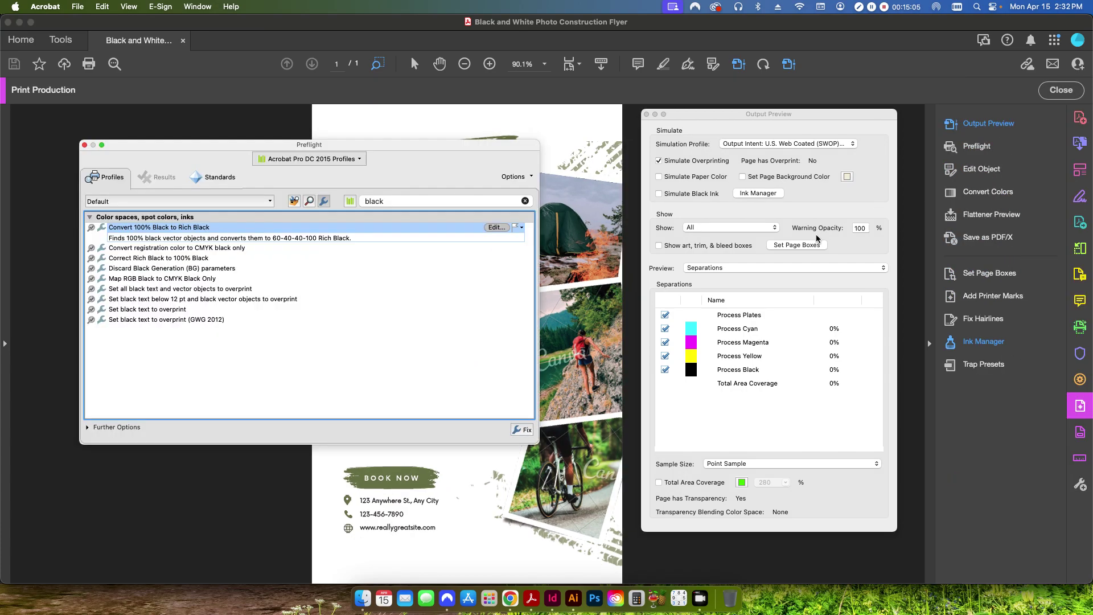
pyautogui.click(169, 259)
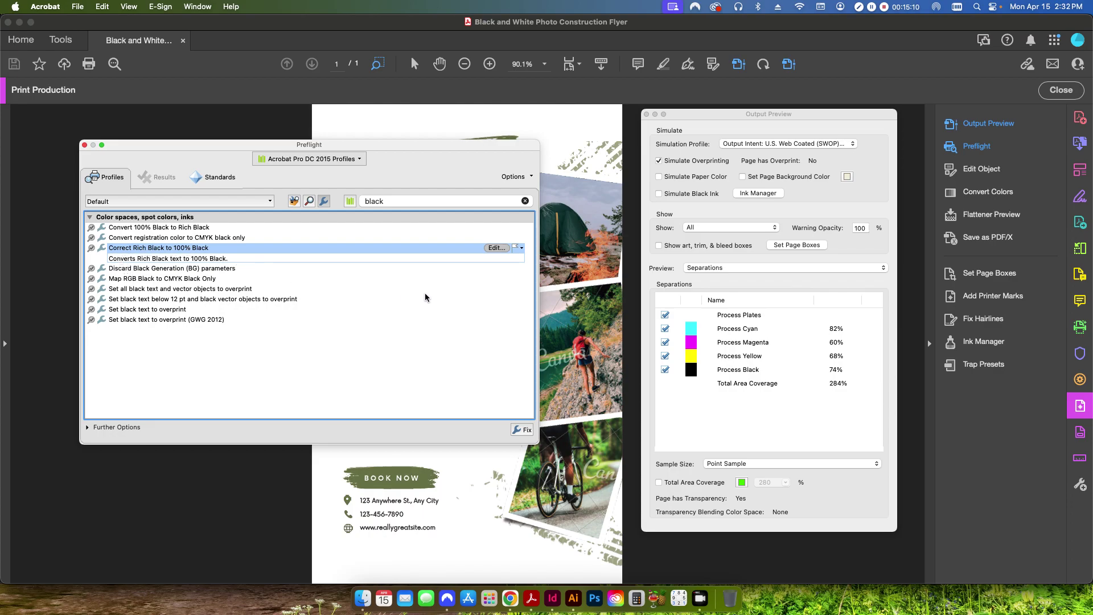
pyautogui.click(501, 251)
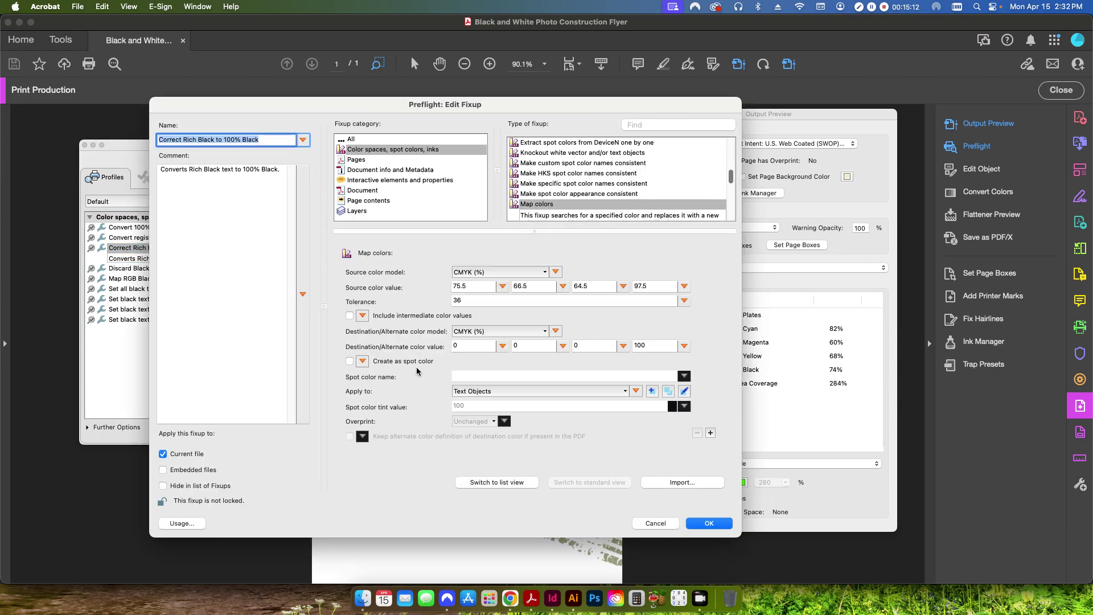
pyautogui.tripleClick(162, 170)
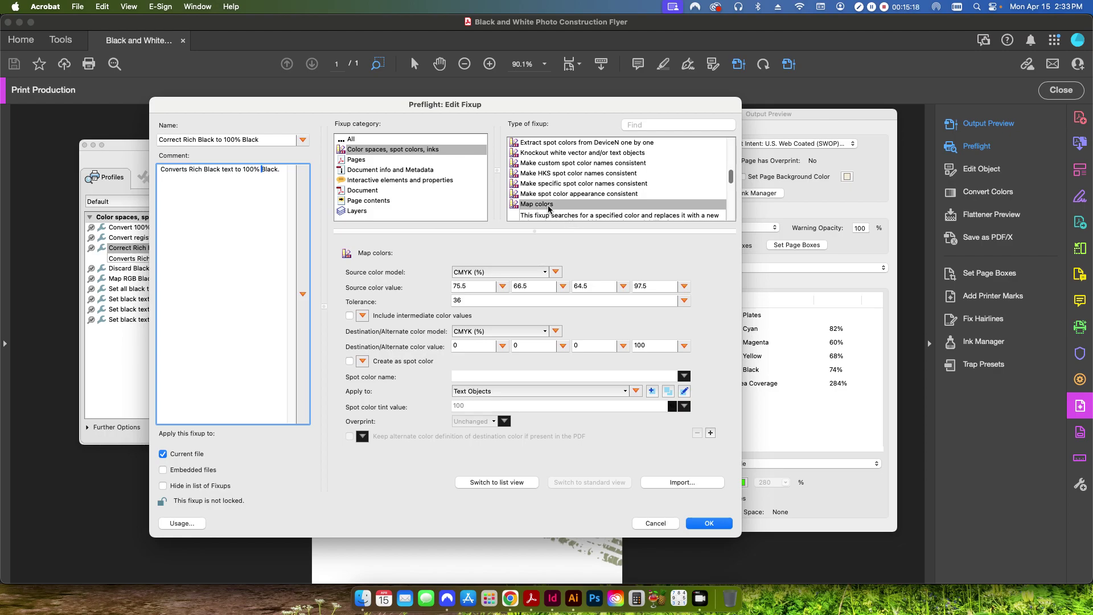
pyautogui.click(557, 208)
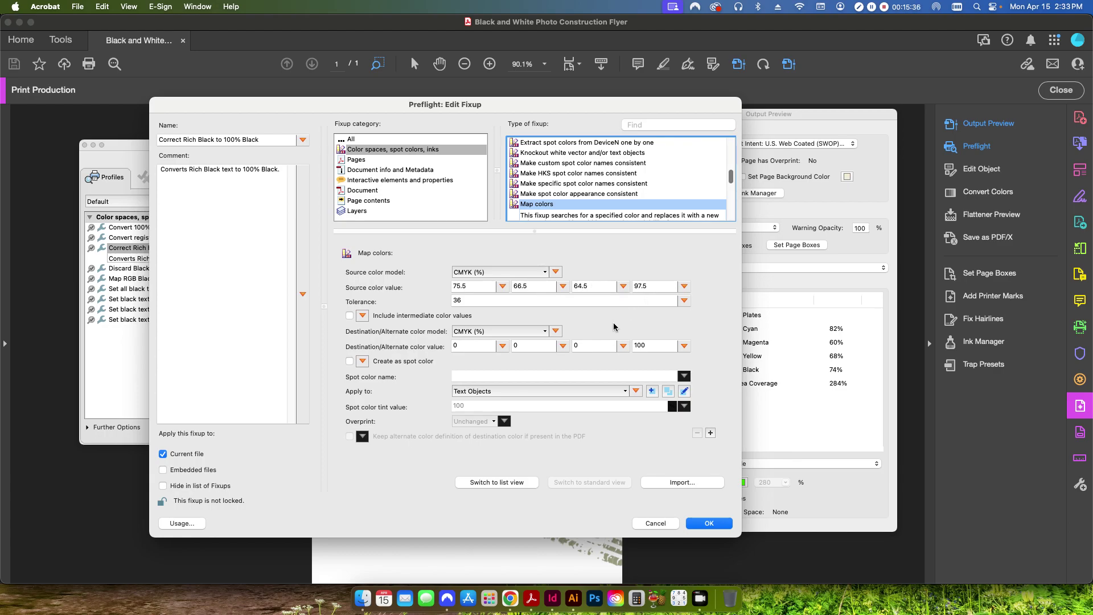
# Step: Inspect the fixup's Tolerance value of 36 and the first source colour value 75.5
pyautogui.click(471, 300)
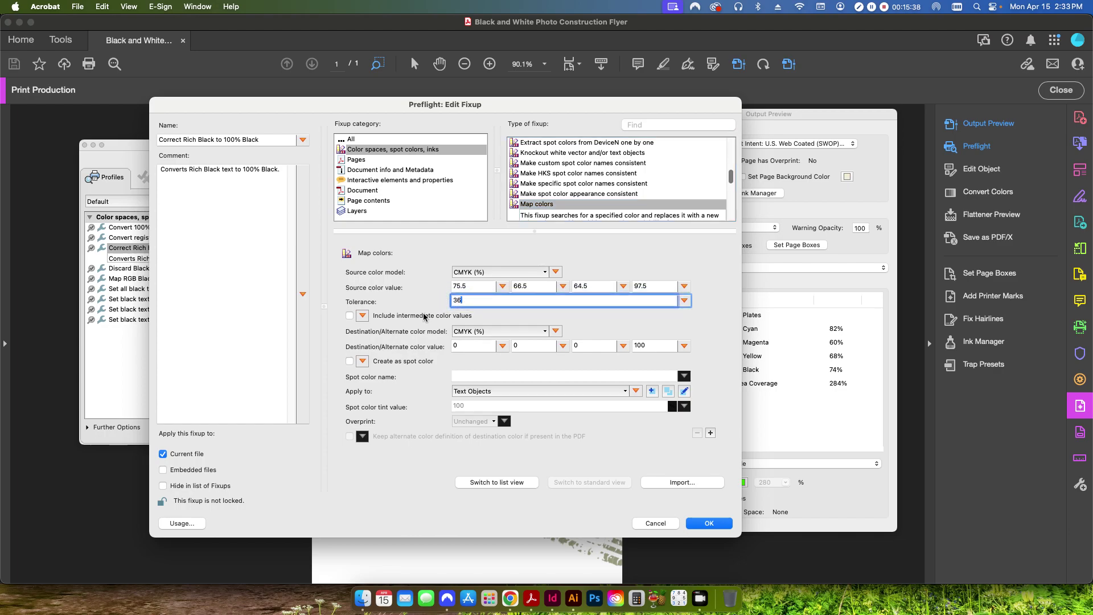
pyautogui.press('super+a')
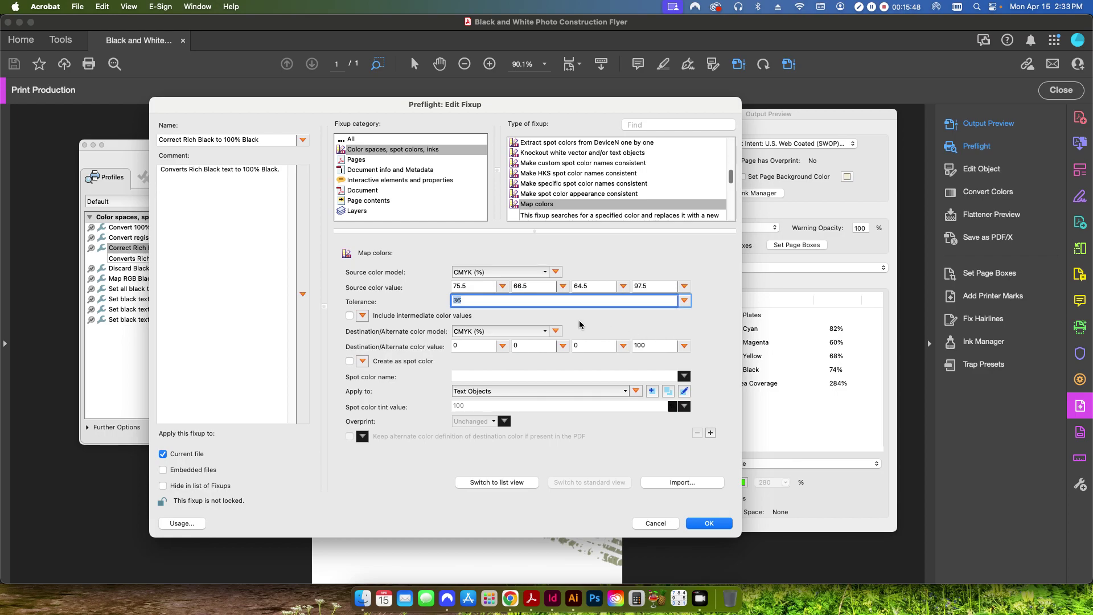
pyautogui.click(472, 287)
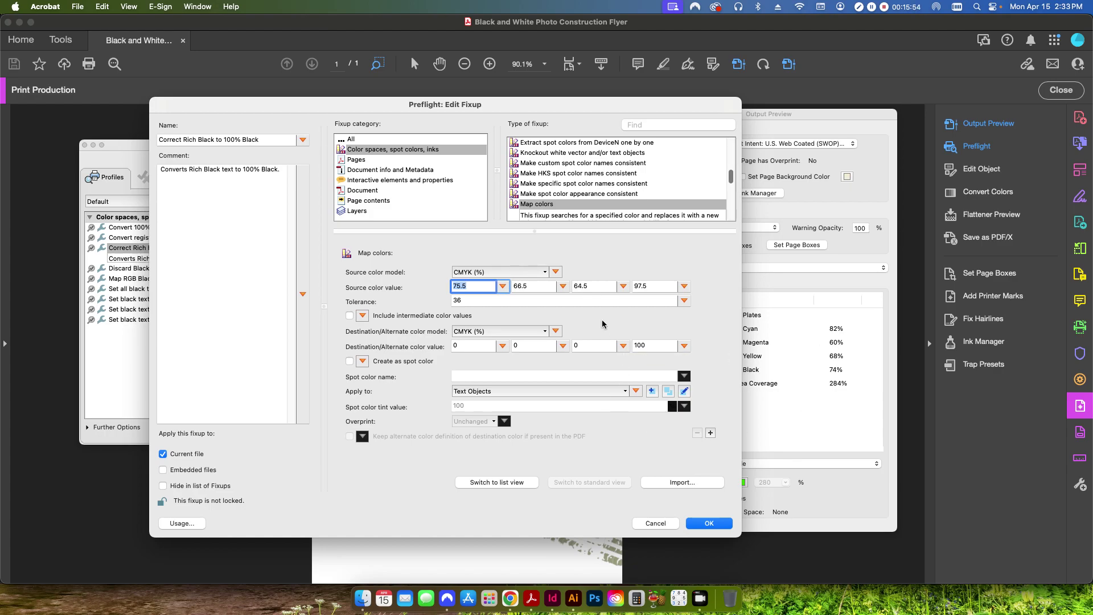
pyautogui.click(492, 300)
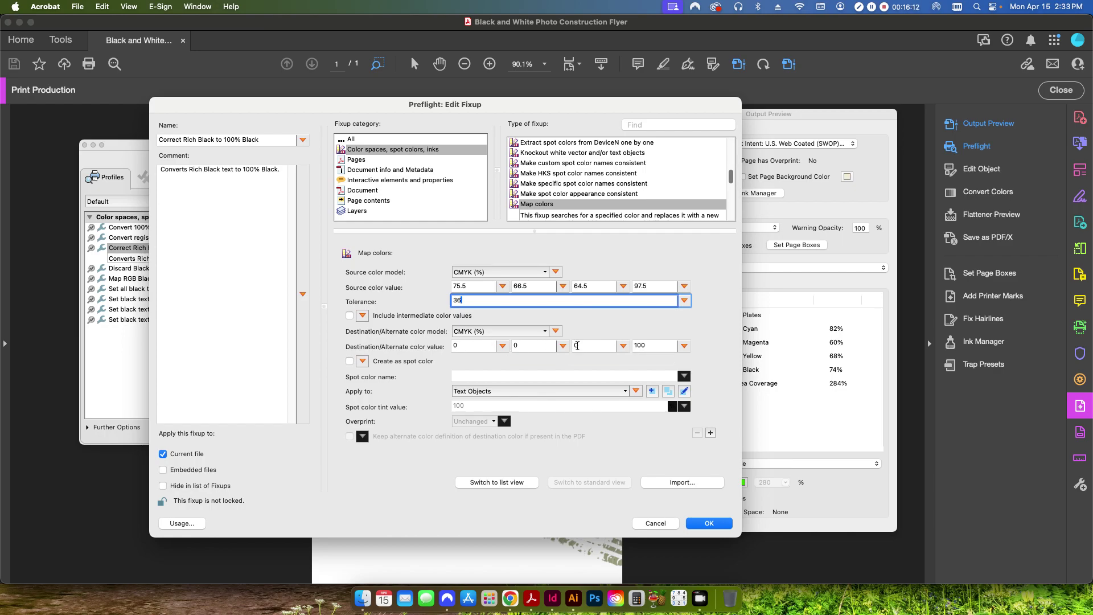
# Step: Keep Text Objects as the fixup's target and open that check for editing
pyautogui.click(480, 391)
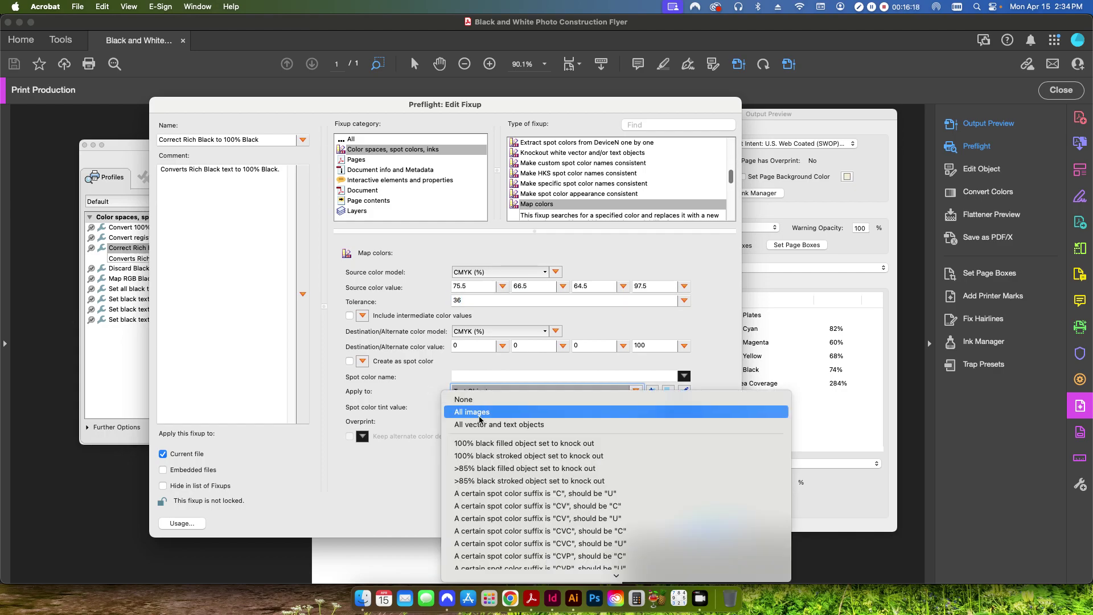
pyautogui.scroll(-20, 484, 424)
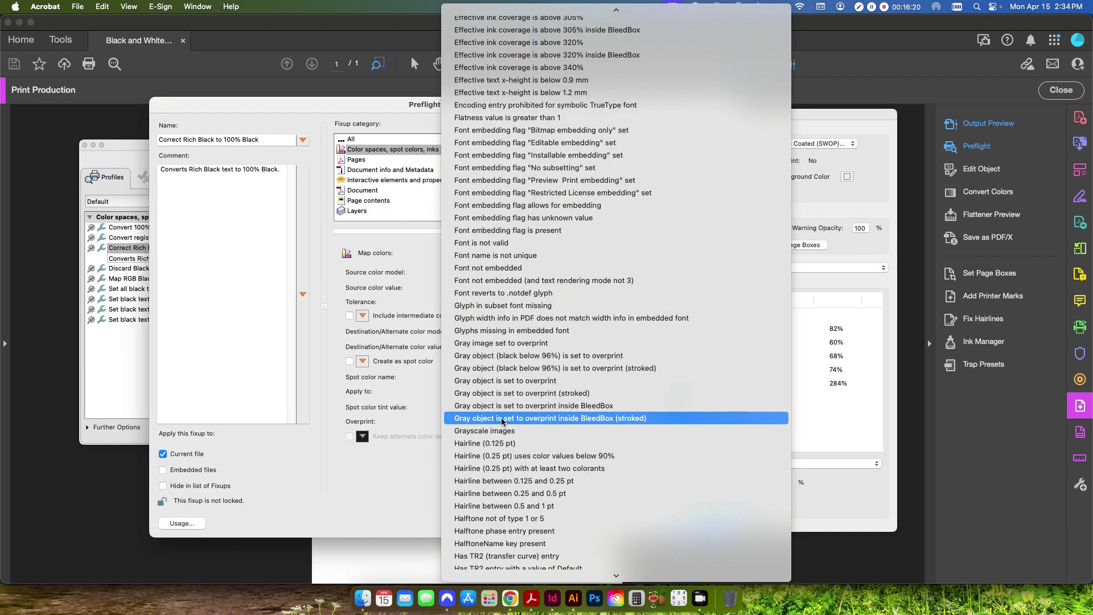
pyautogui.click(494, 421)
pyautogui.click(683, 393)
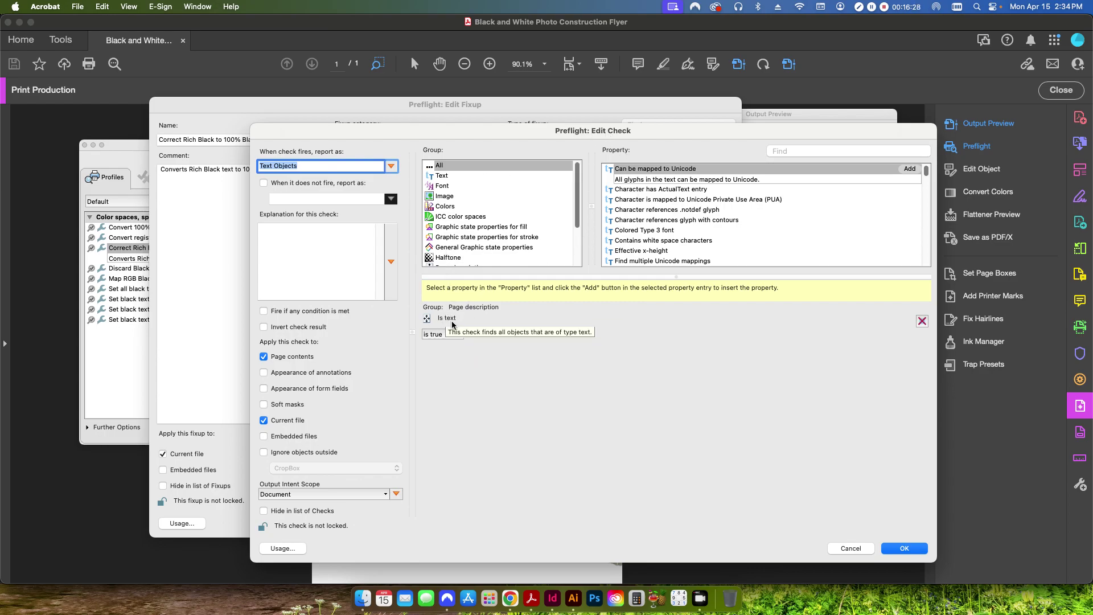
# Step: Search properties for 'is text', keep the Is text is true condition, and confirm the check
pyautogui.click(786, 151)
pyautogui.write('is text')
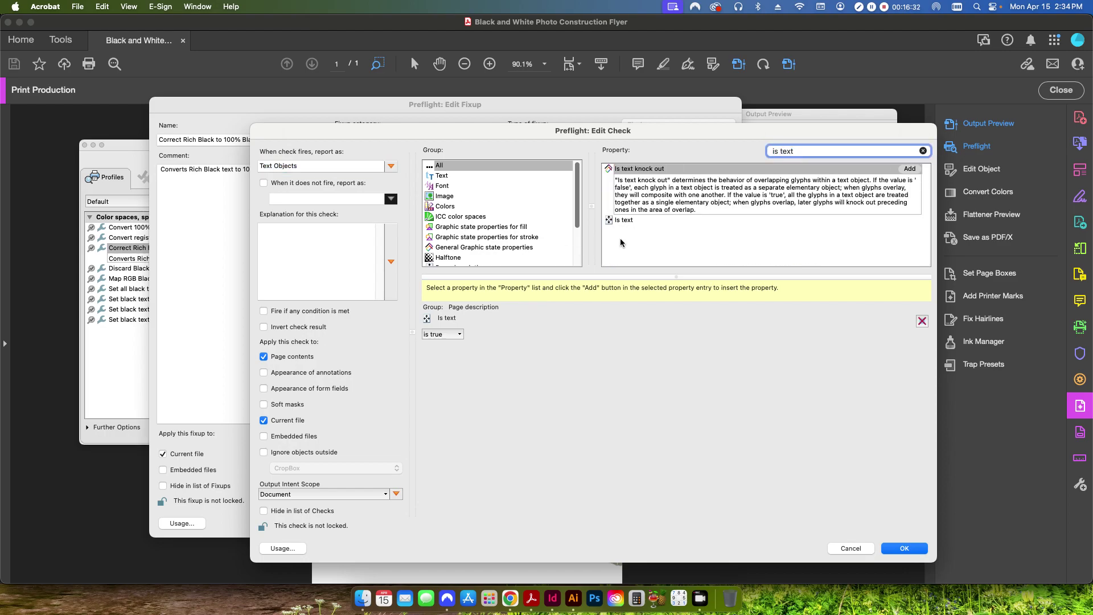
pyautogui.click(632, 229)
pyautogui.click(626, 220)
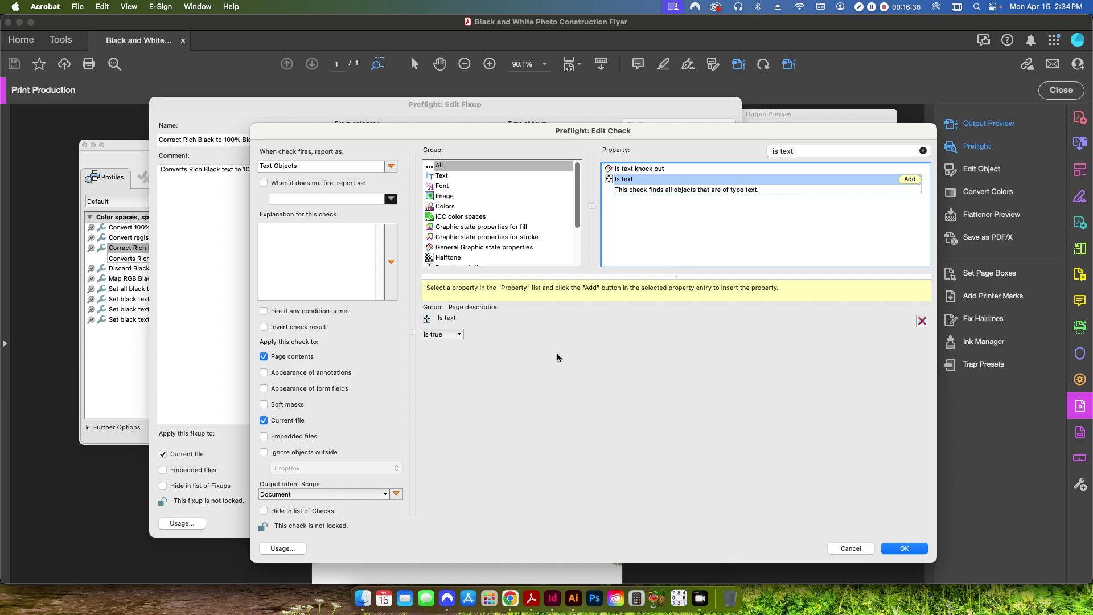
pyautogui.click(447, 333)
pyautogui.click(440, 355)
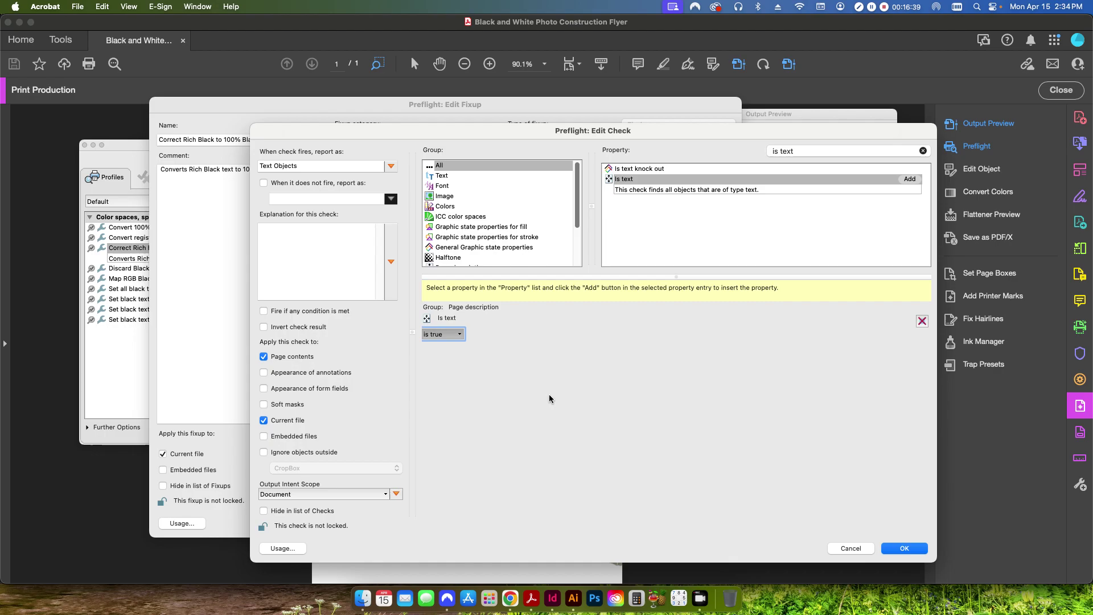
pyautogui.click(890, 551)
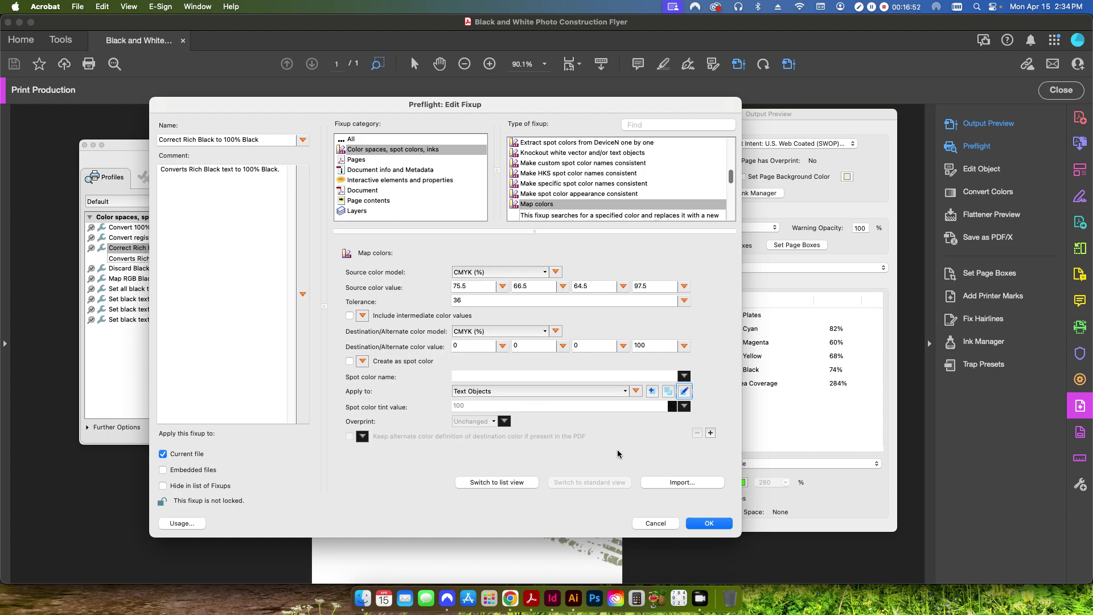
# Step: Run the fixup, correcting 20 objects, and save as Explore the World Flyer Rich Black_Converted.pdf
pyautogui.click(706, 523)
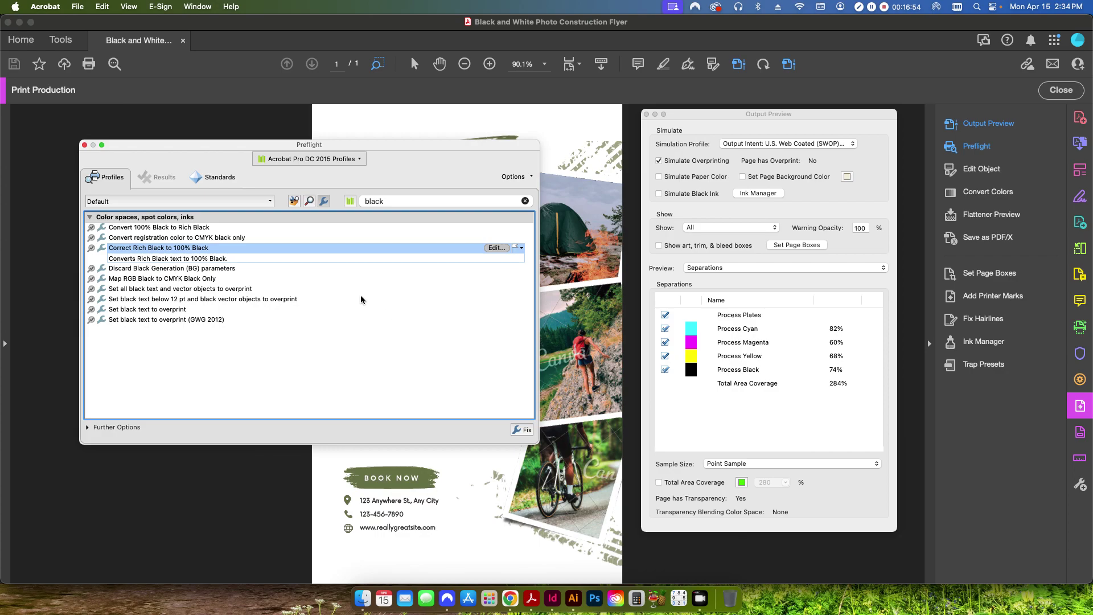
pyautogui.click(521, 431)
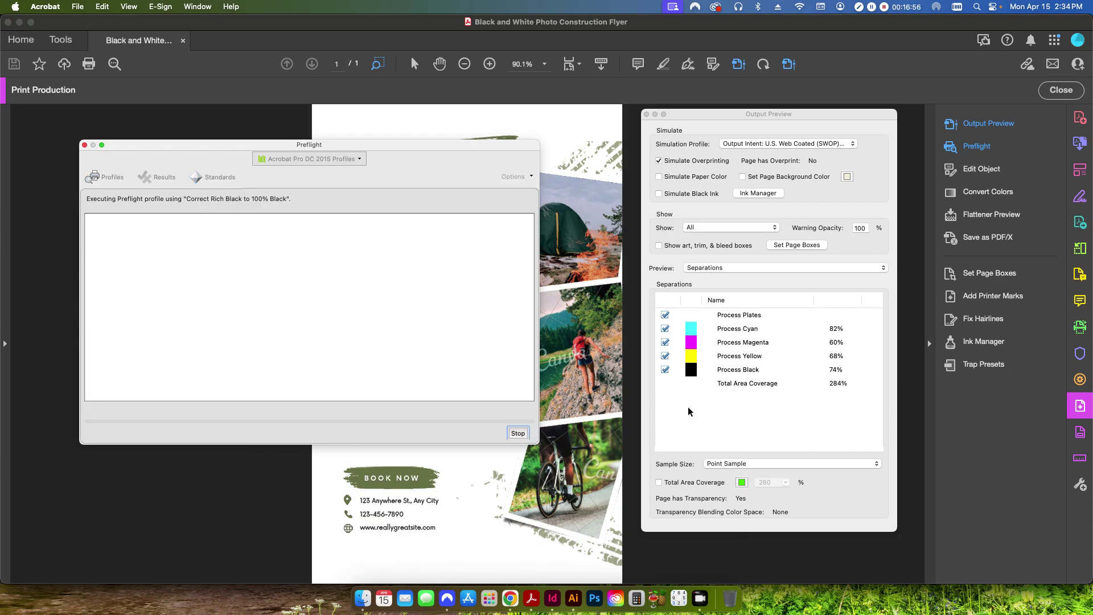
pyautogui.press('Right')
pyautogui.write('_Converted')
pyautogui.click(747, 329)
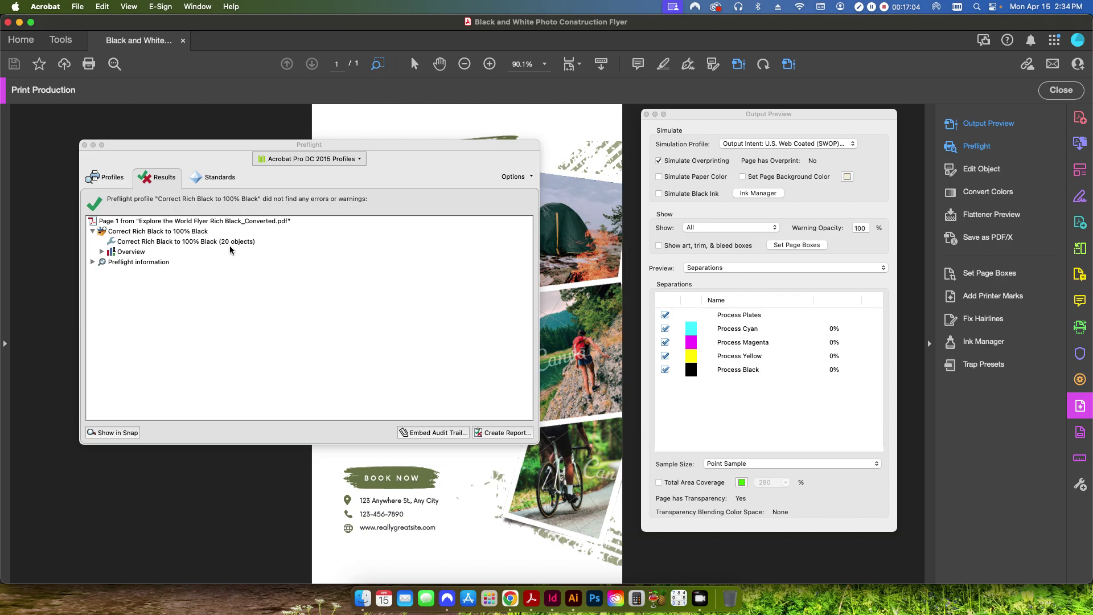
# Step: Zoom into the Organize Your Trip text and toggle the Process Black plate off and on
pyautogui.click(84, 145)
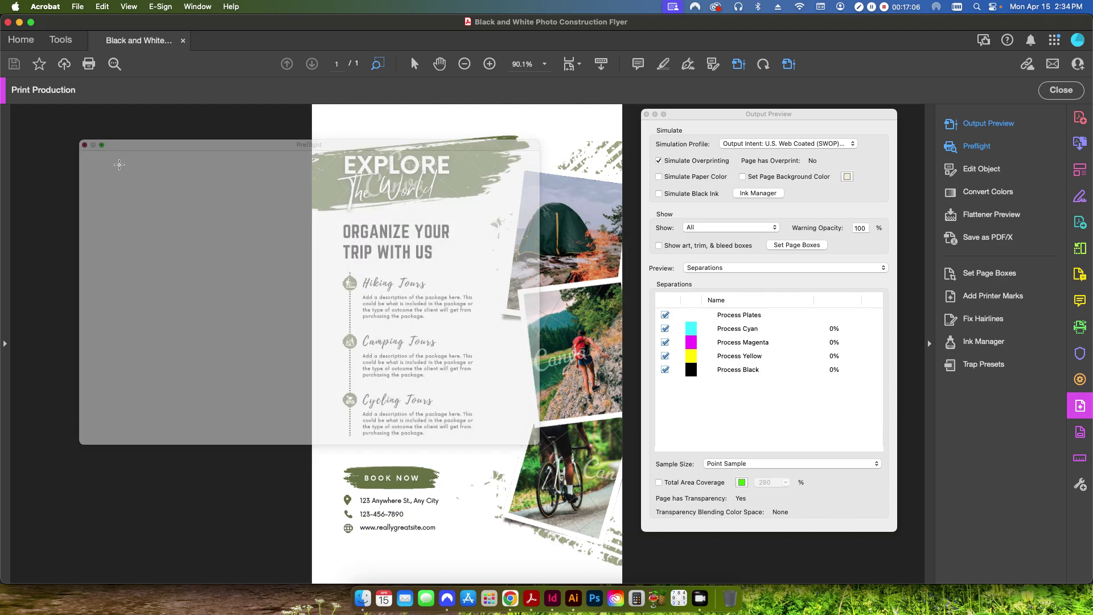
pyautogui.click(311, 214)
pyautogui.moveTo(310, 214); pyautogui.dragTo(514, 454)
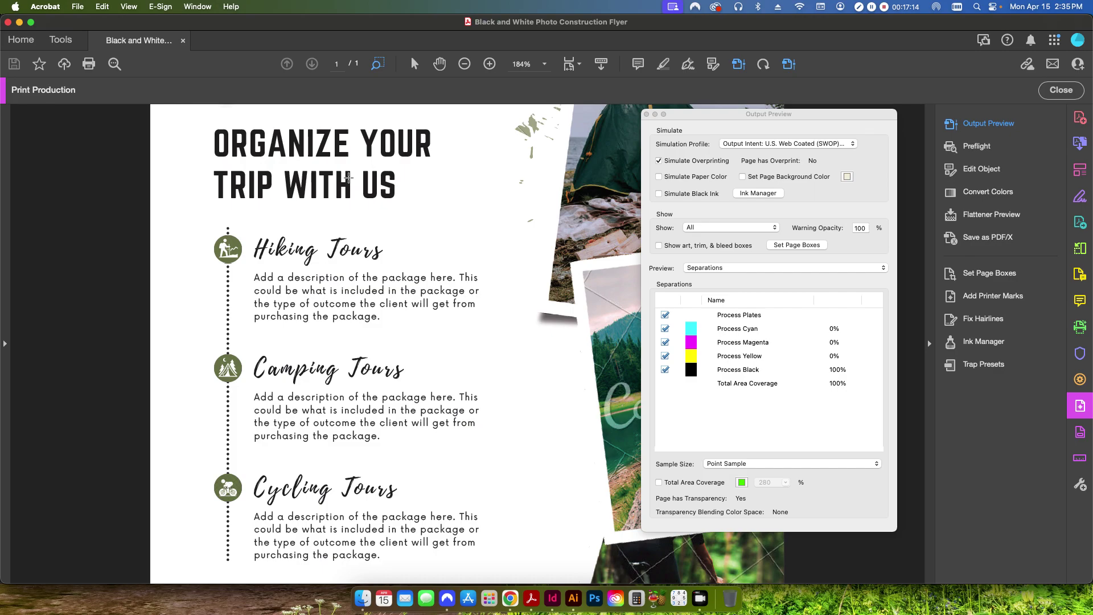
pyautogui.click(667, 371)
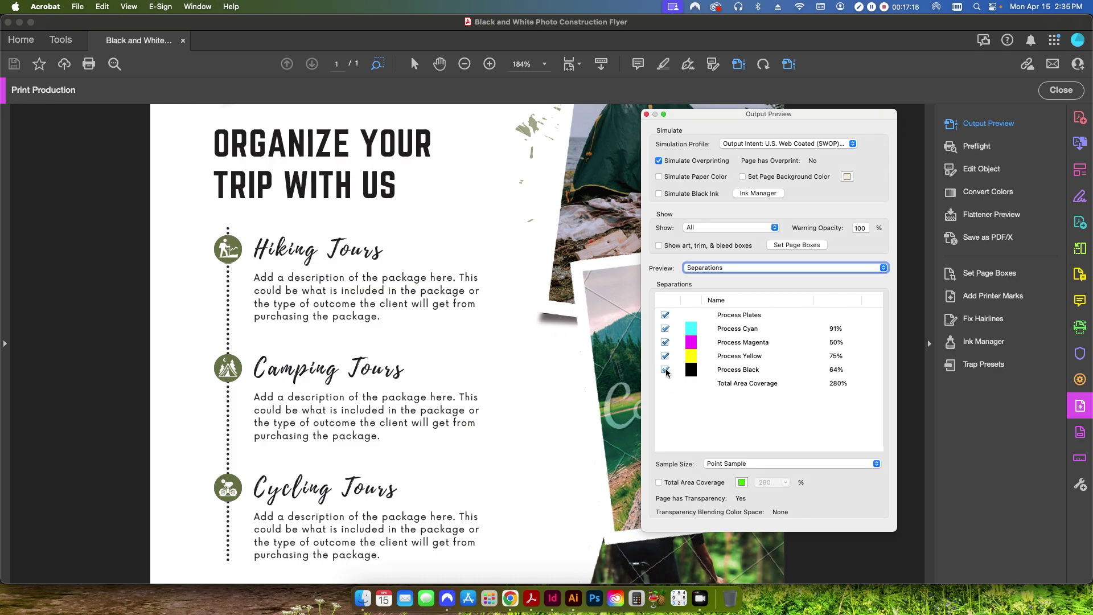
pyautogui.click(664, 370)
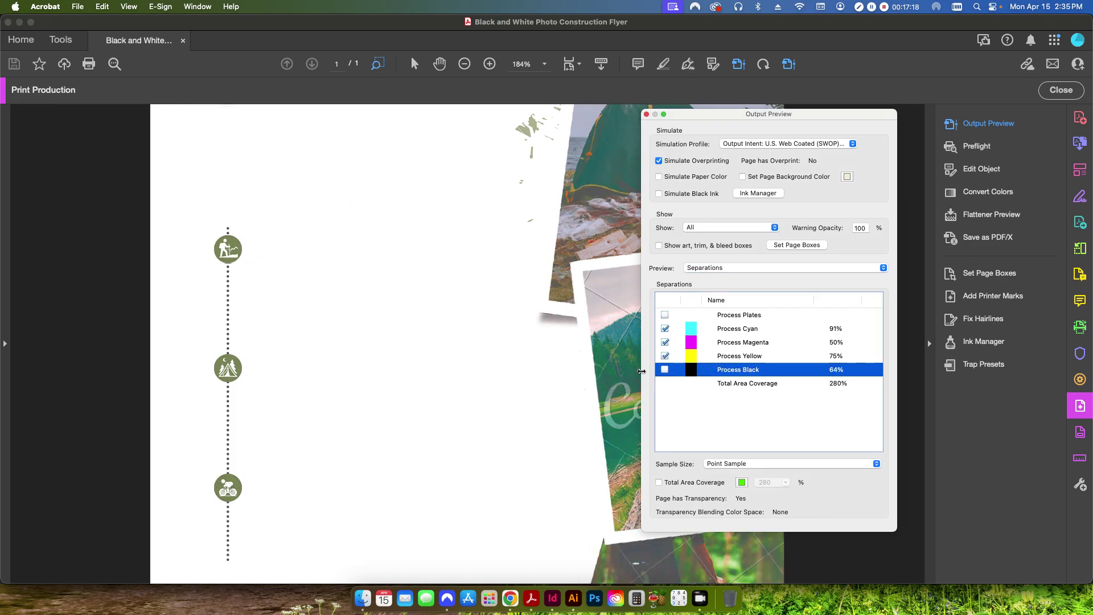
pyautogui.press('super+0')
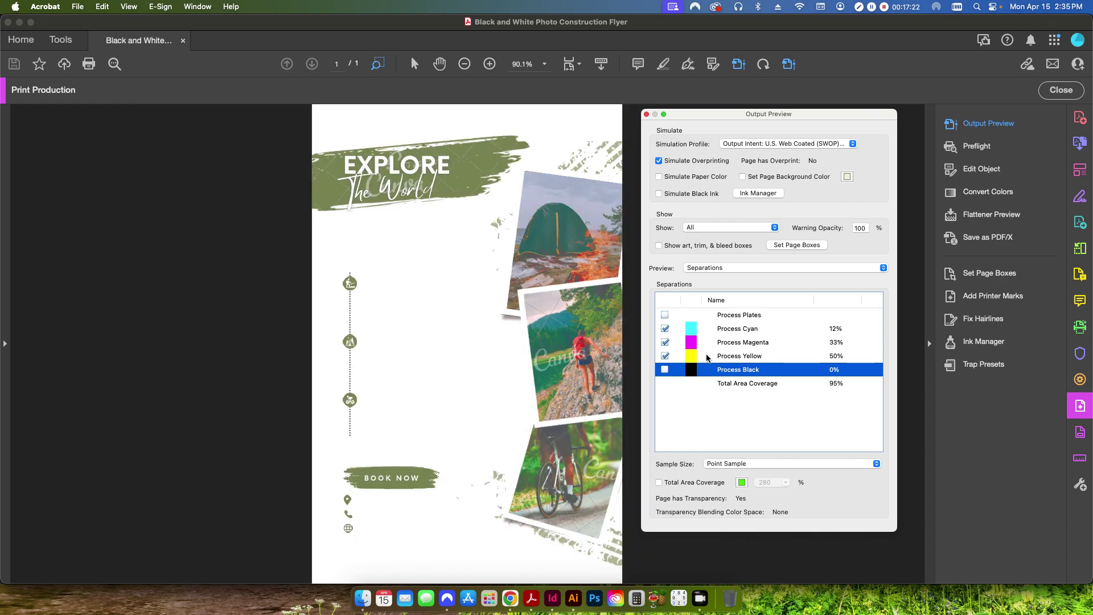
pyautogui.click(665, 370)
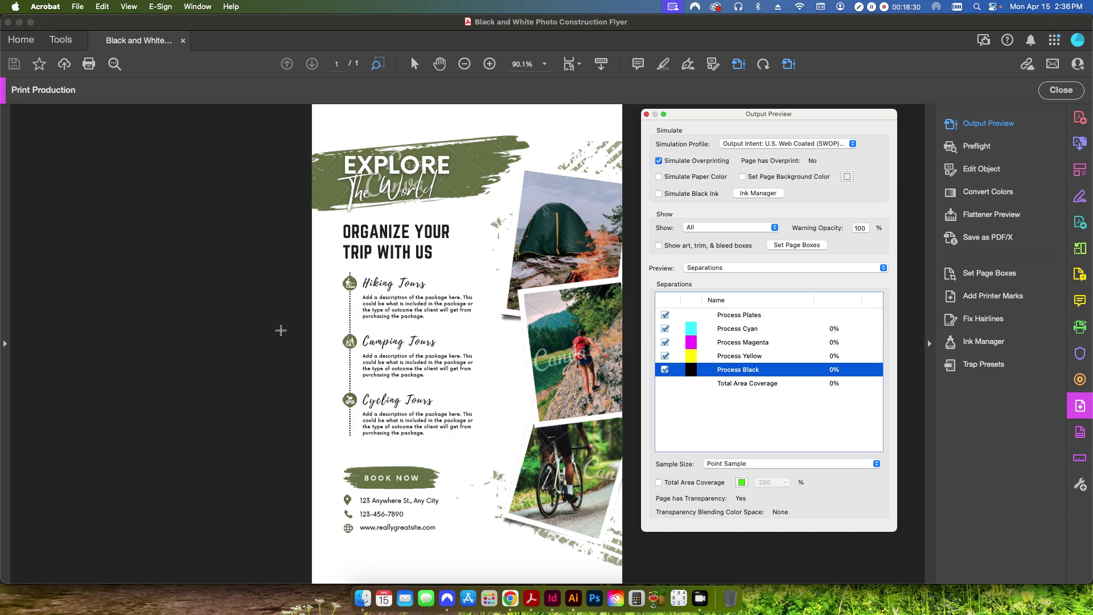
# Step: In InDesign, start a PDF export named 'Test', review Marks and Bleeds, then cancel
pyautogui.click(552, 599)
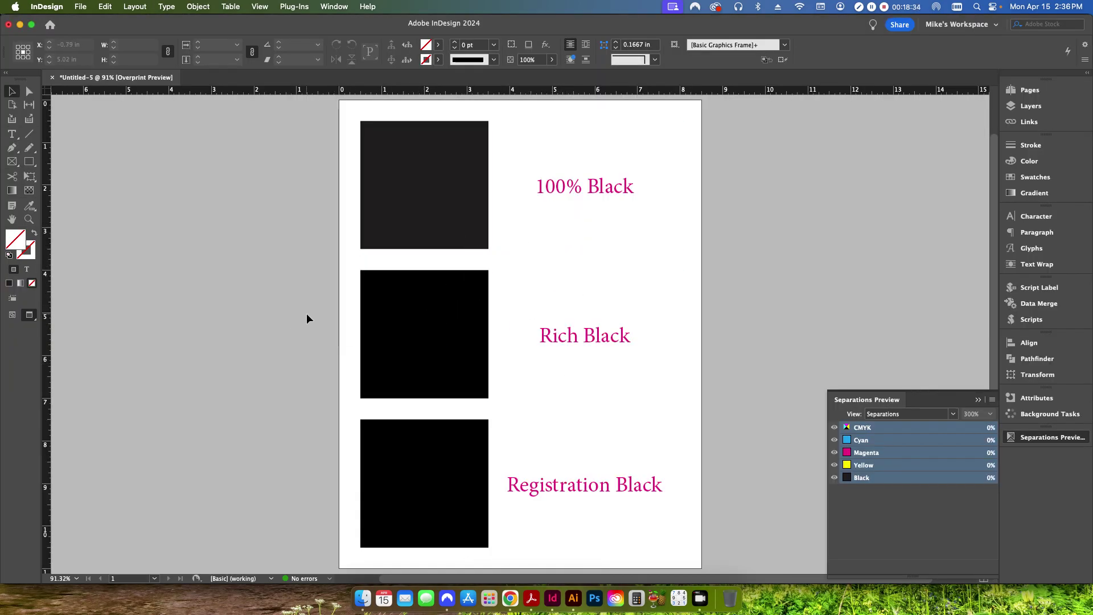
pyautogui.click(83, 11)
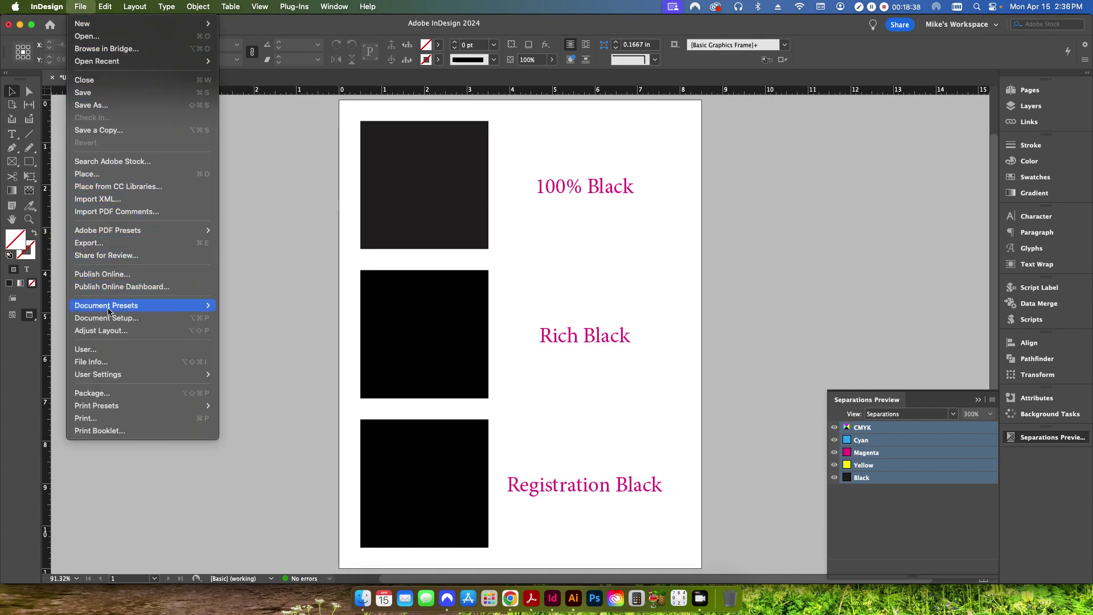
pyautogui.click(640, 352)
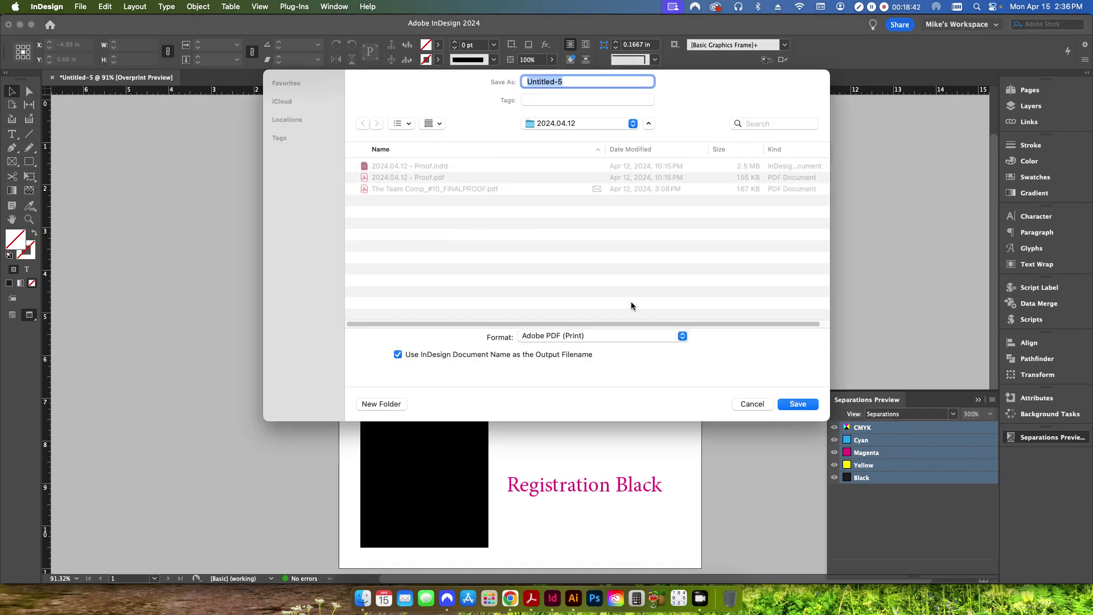
pyautogui.write('Test')
pyautogui.press('Return')
pyautogui.click(391, 206)
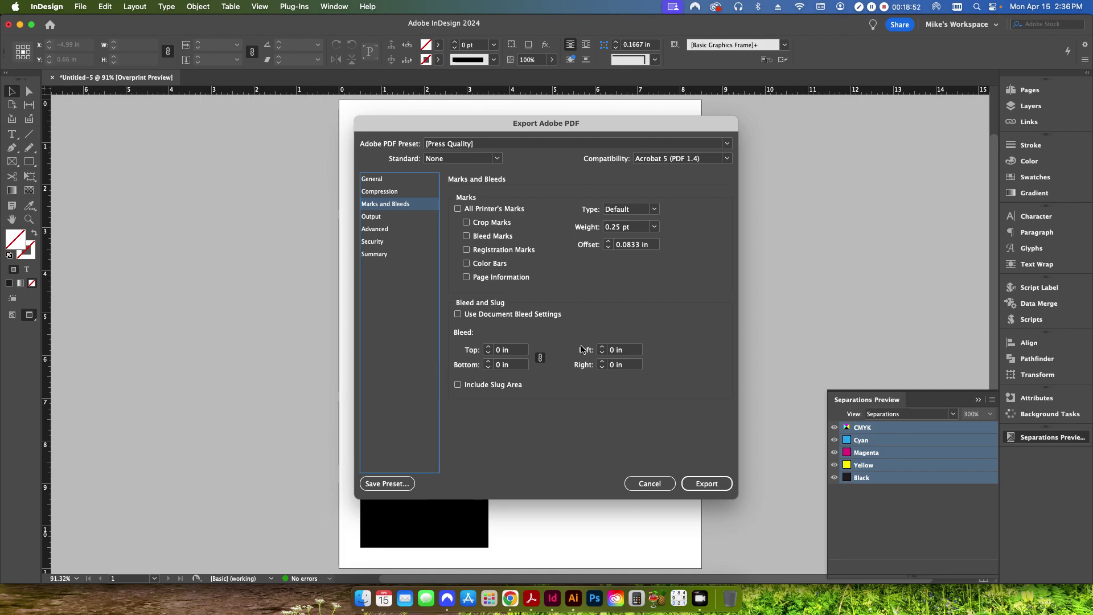
pyautogui.click(648, 484)
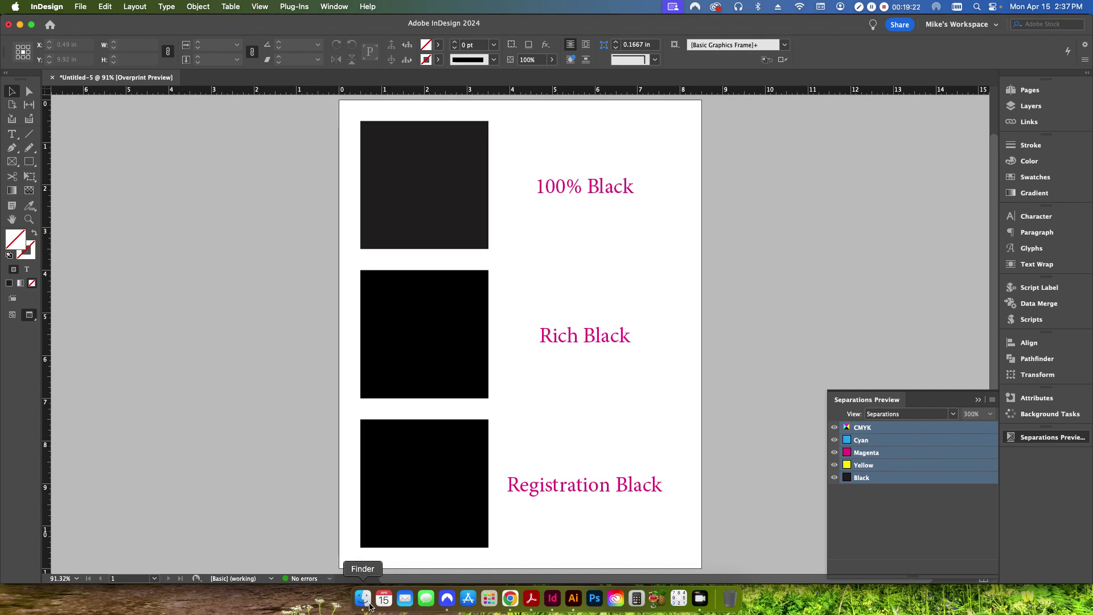
# Step: Bring Acrobat back with the Explore the World flyer and its Output Preview plates
pyautogui.click(523, 607)
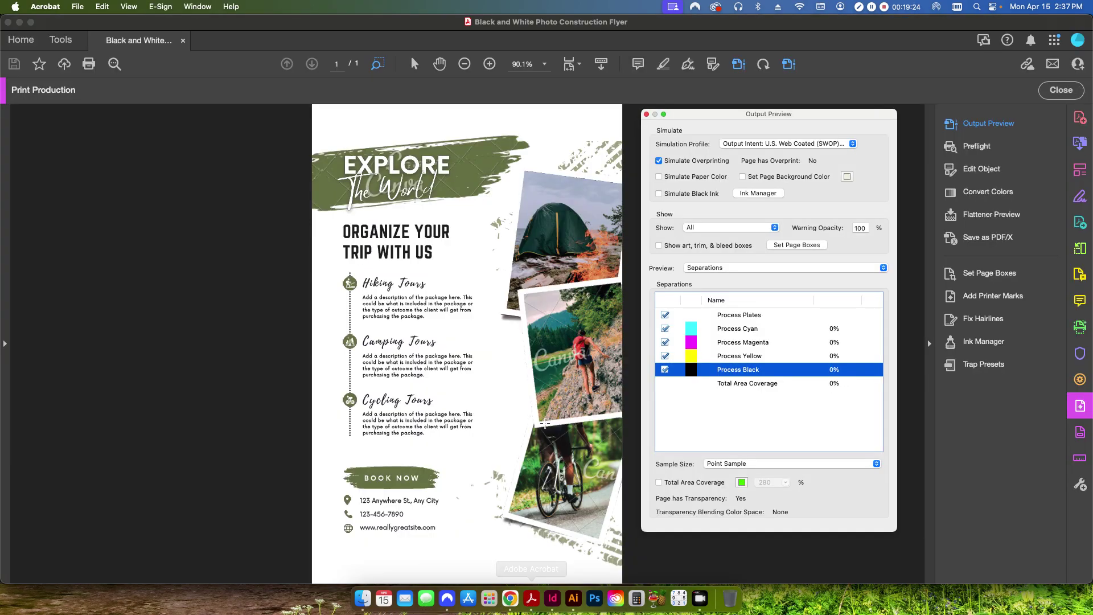